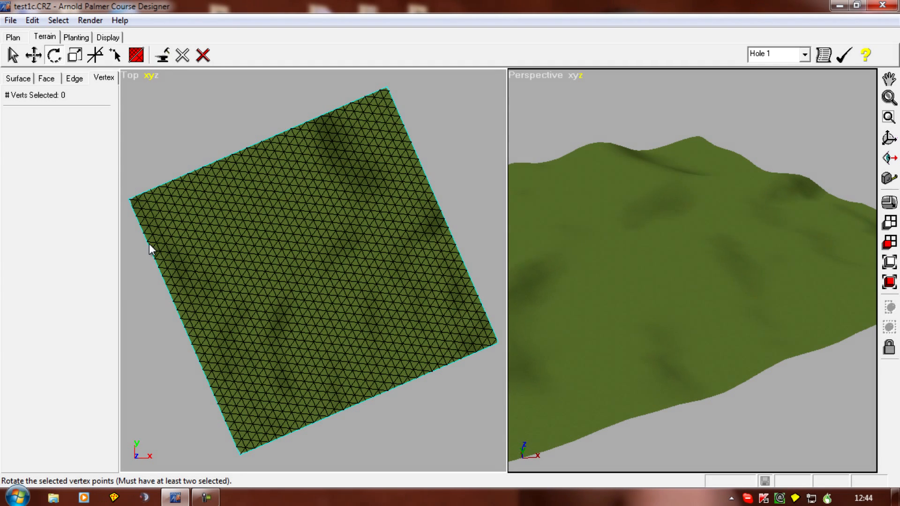
Step: Examine the terrain's hills and hollows in the perspective view from several angles, with the whole plot in the top view
scroll(162, 316, down, 1)
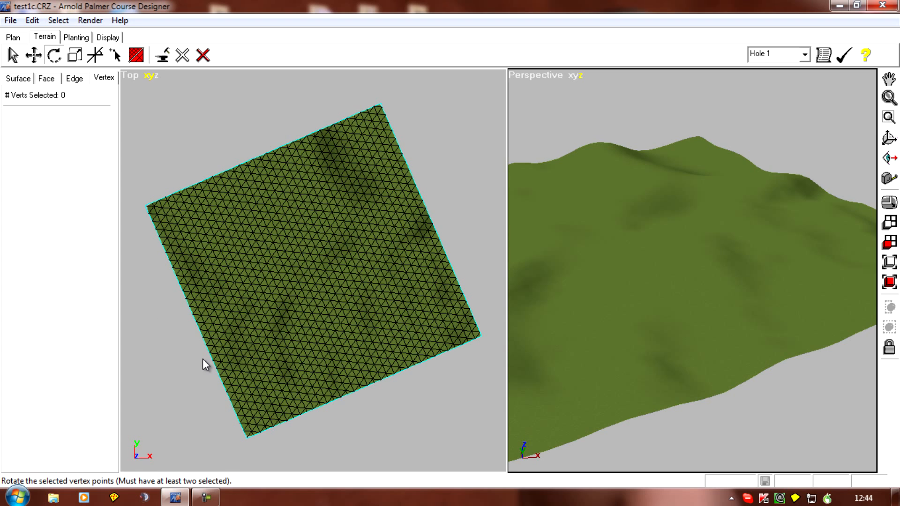
mouse_move(566, 339)
middle_down()
mouse_move(645, 334)
mouse_move(864, 278)
mouse_move(61, 336)
middle_up()
mouse_move(537, 306)
middle_down()
mouse_move(759, 261)
mouse_move(797, 300)
mouse_move(809, 338)
middle_up()
mouse_move(642, 387)
middle_down()
mouse_move(619, 396)
mouse_move(892, 381)
mouse_move(33, 397)
middle_up()
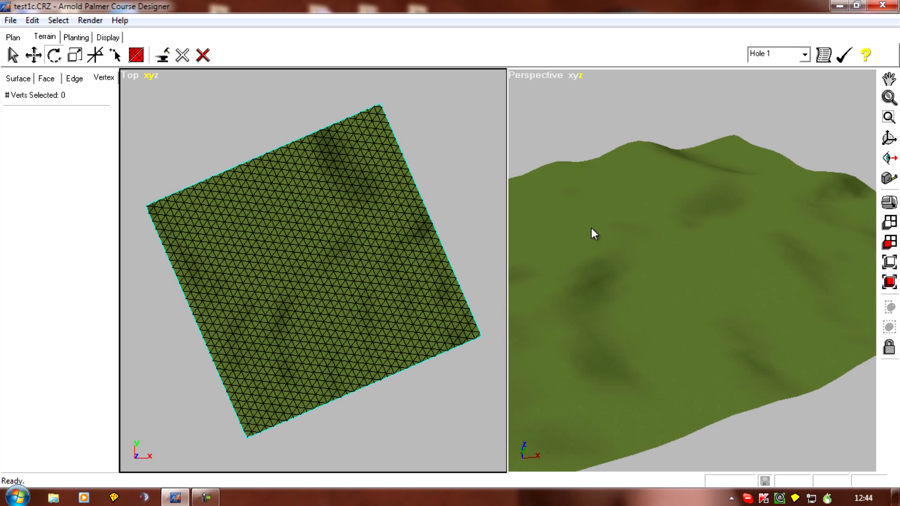
middle_drag(561, 332, 579, 347)
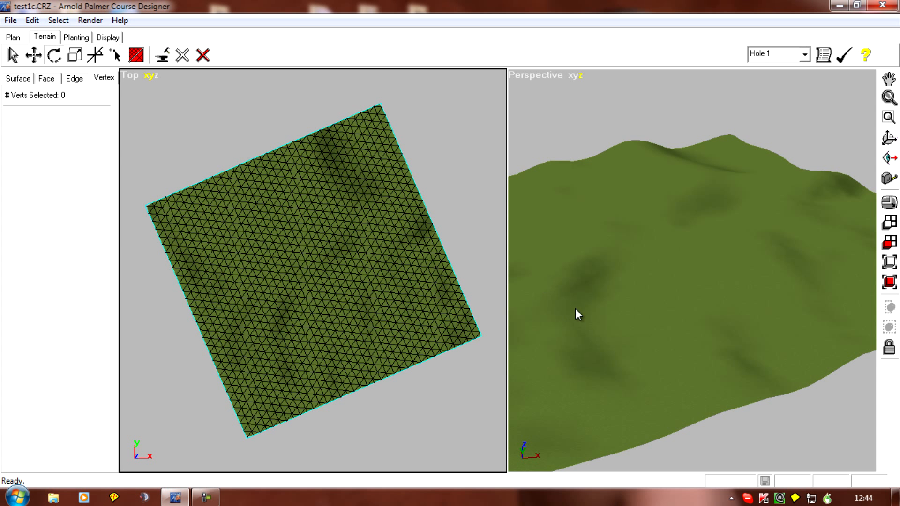
mouse_move(546, 308)
middle_down()
mouse_move(787, 321)
mouse_move(110, 327)
mouse_move(503, 356)
mouse_move(552, 351)
mouse_move(762, 378)
middle_up()
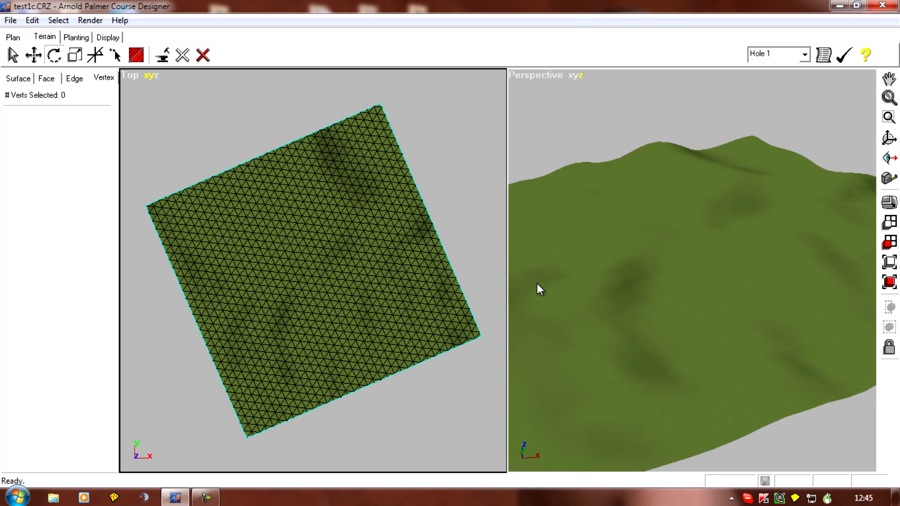
mouse_move(548, 405)
middle_down()
mouse_move(739, 279)
mouse_move(790, 272)
middle_up()
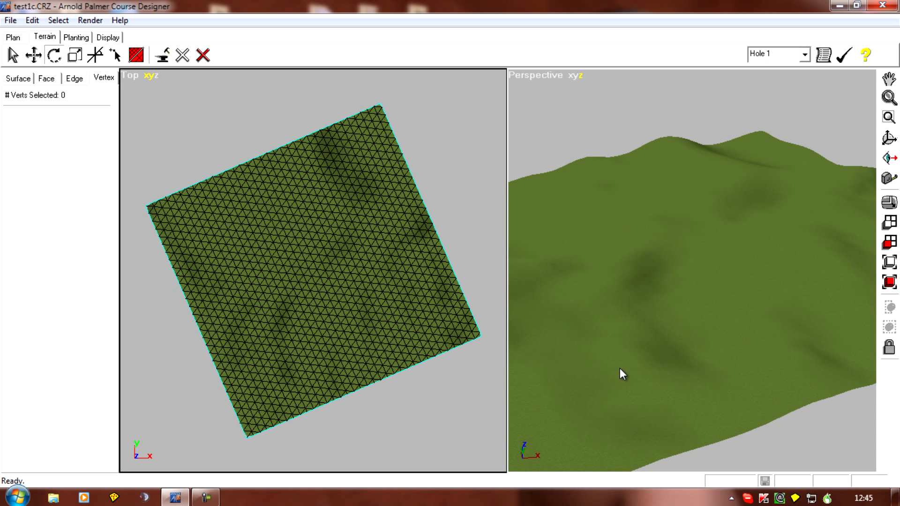
middle_drag(582, 384, 721, 362)
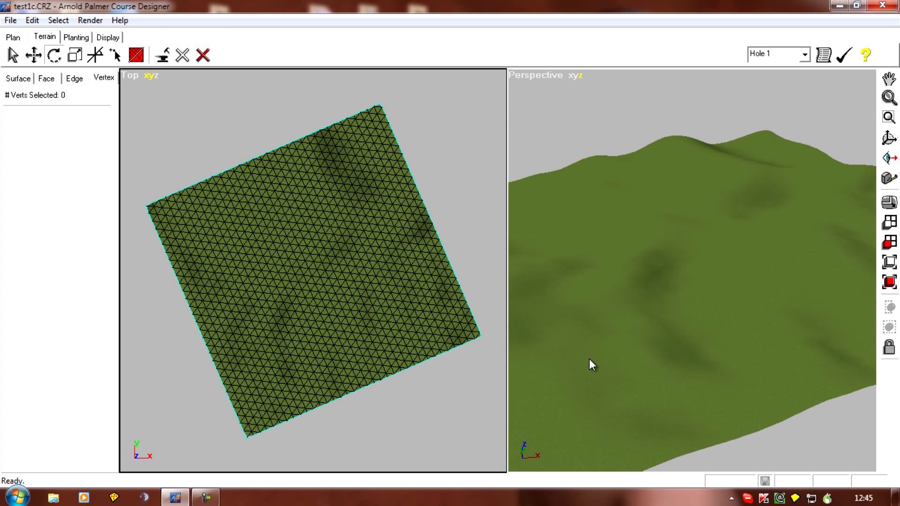
mouse_move(610, 398)
middle_down()
mouse_move(646, 393)
mouse_move(577, 384)
middle_up()
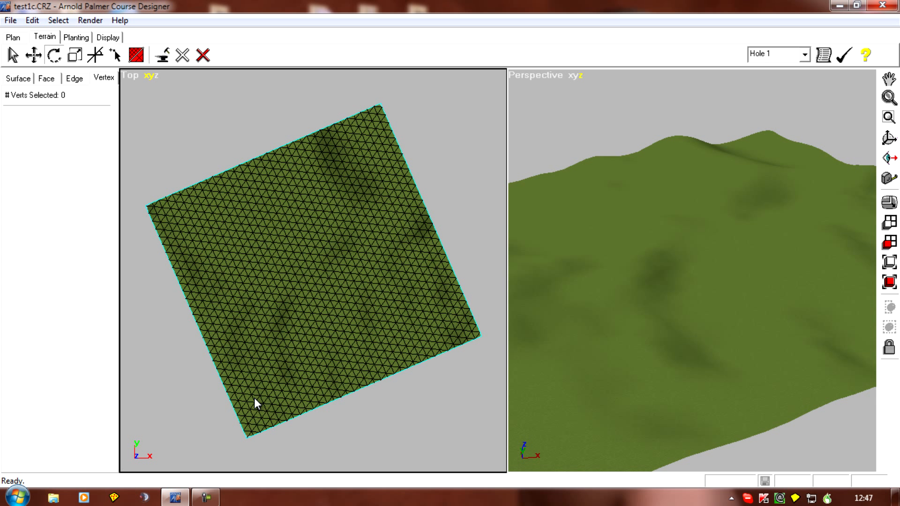
Step: Set the perspective camera to a ground-level line of sight near the lower edge of the terrain
click(890, 159)
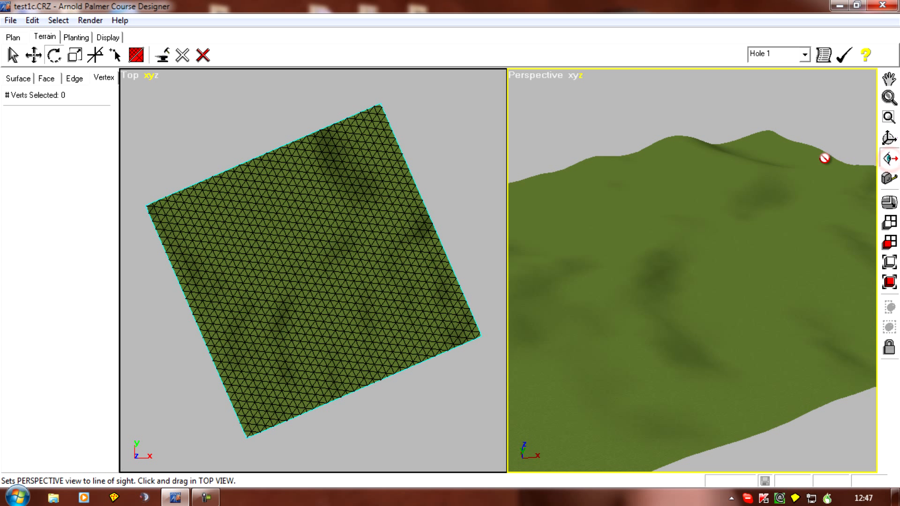
click(285, 354)
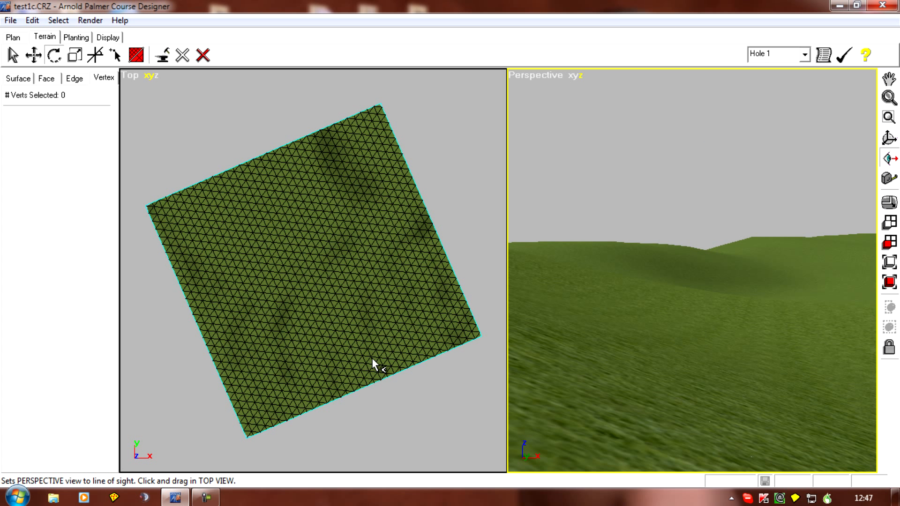
right_drag(647, 374, 652, 380)
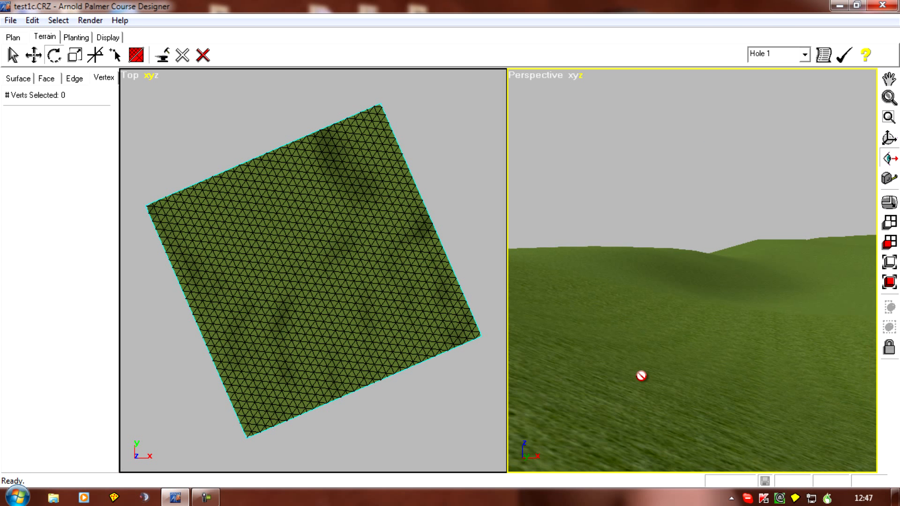
scroll(344, 324, up, 5)
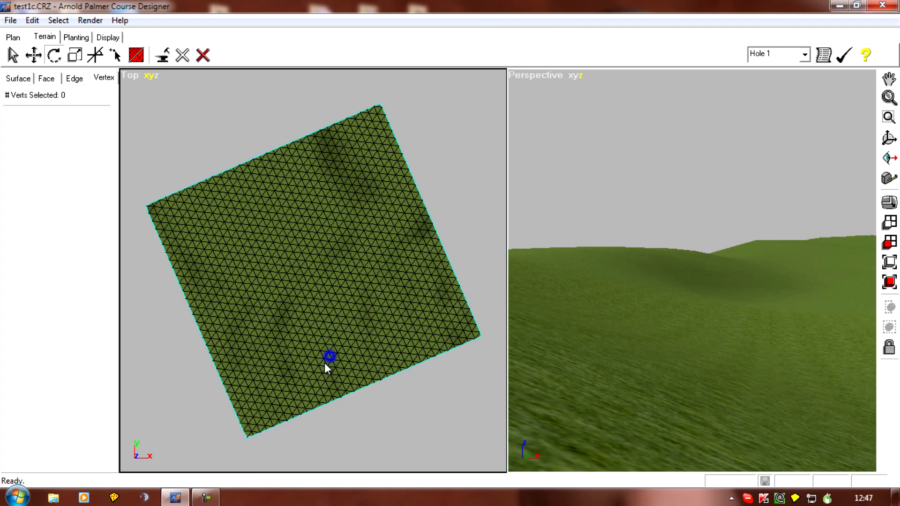
Step: Select a single face near the terrain's lower edge with cursor-crossing selection and apply the Fairway texture to it
right_drag(345, 349, 287, 313)
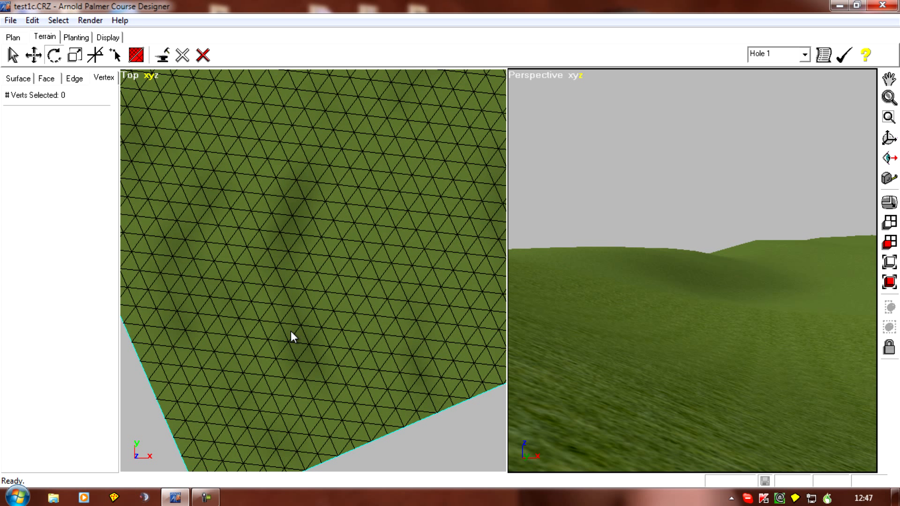
click(46, 78)
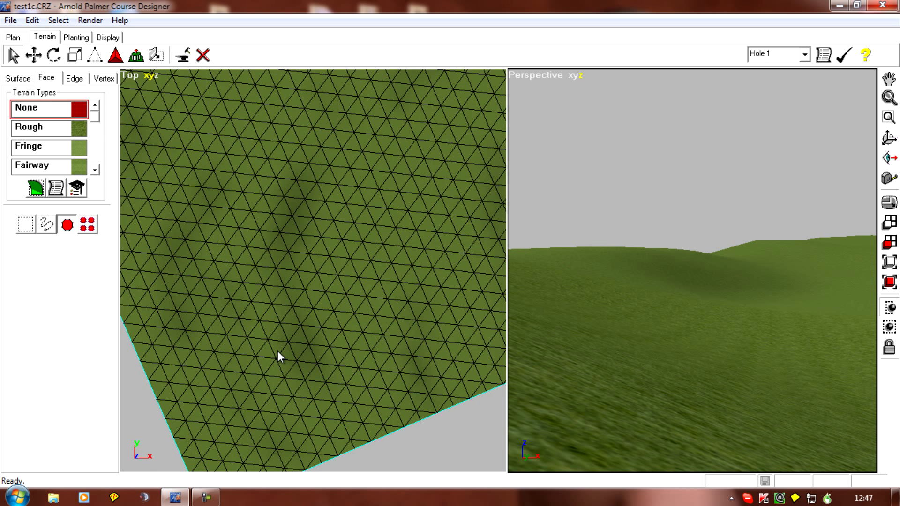
click(47, 224)
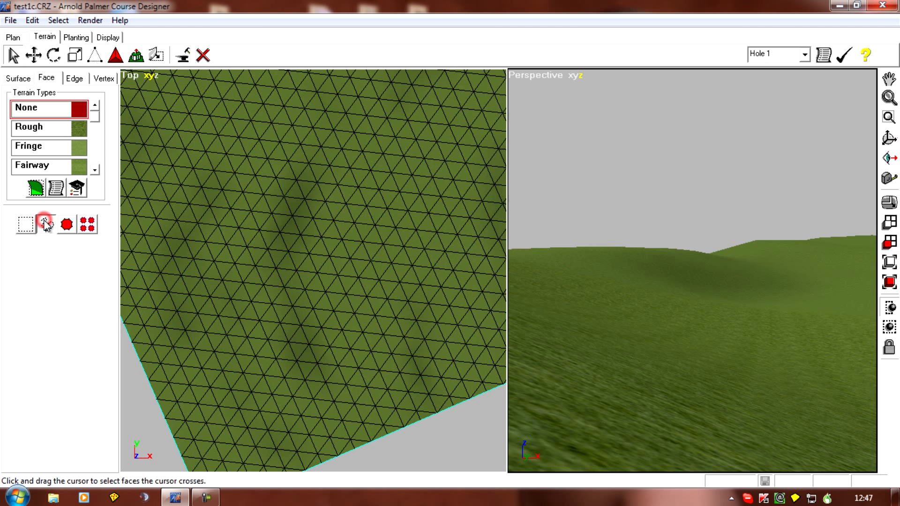
click(305, 319)
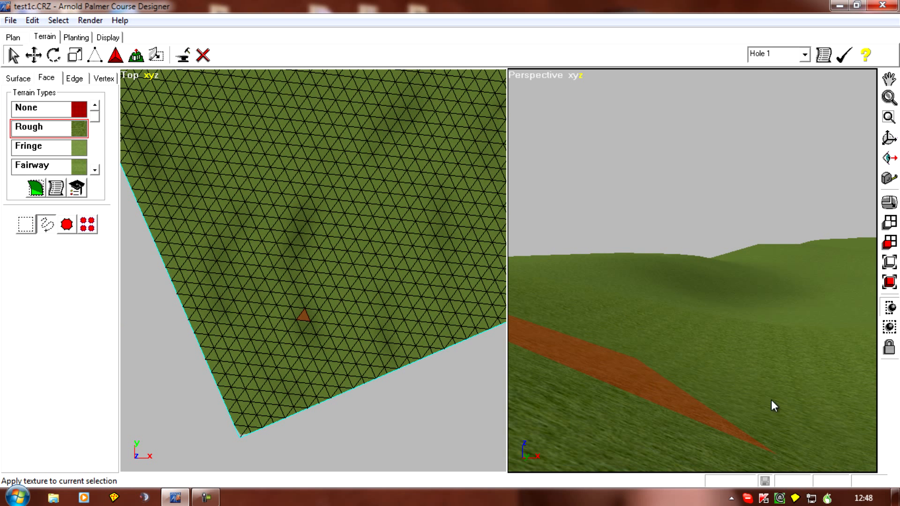
click(820, 395)
click(786, 355)
right_drag(594, 412, 690, 331)
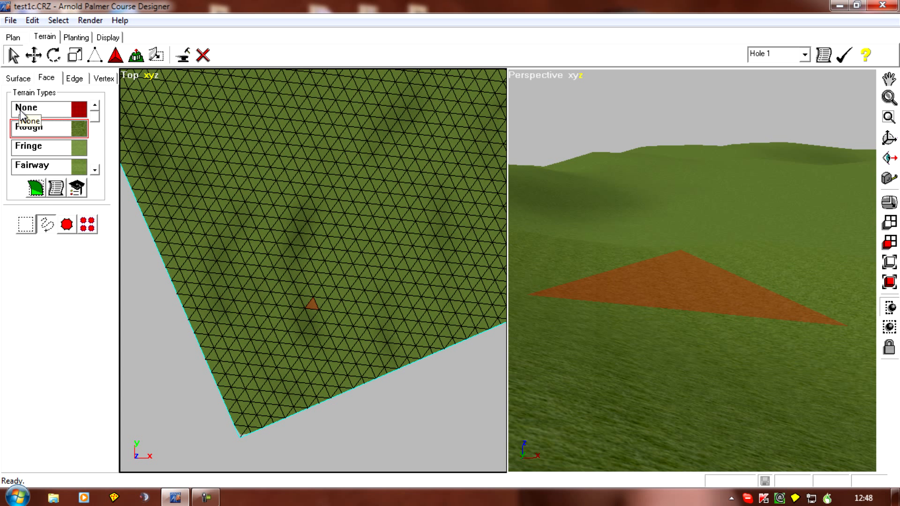
click(39, 172)
click(35, 188)
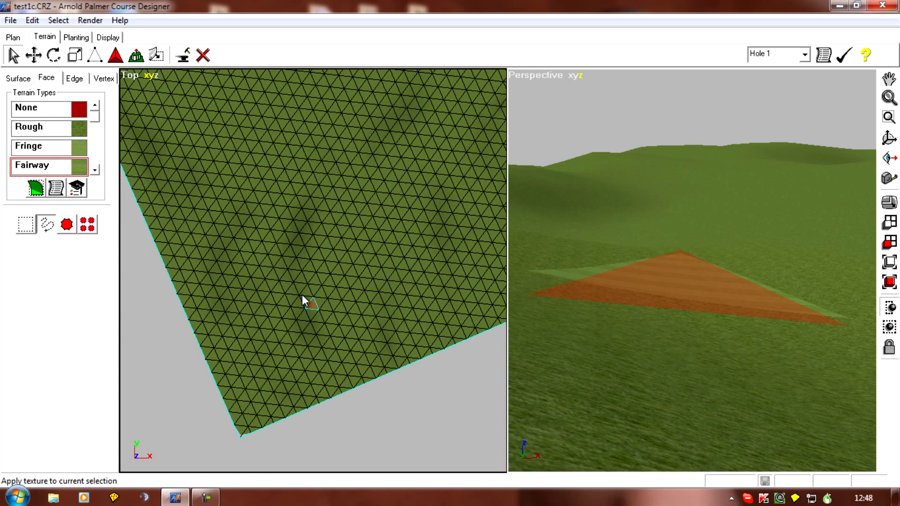
Step: Measure the distance in the top view from the fairway face to a point up and to its right
right_drag(354, 244, 360, 297)
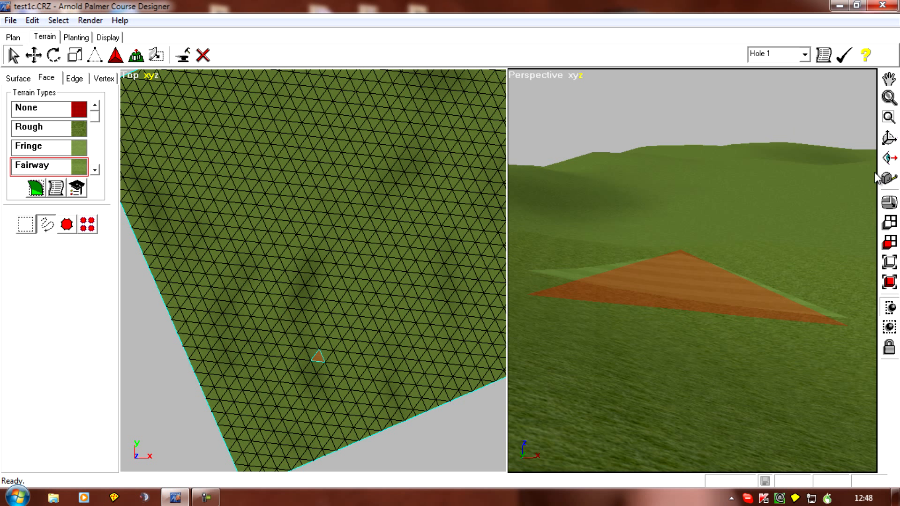
click(889, 178)
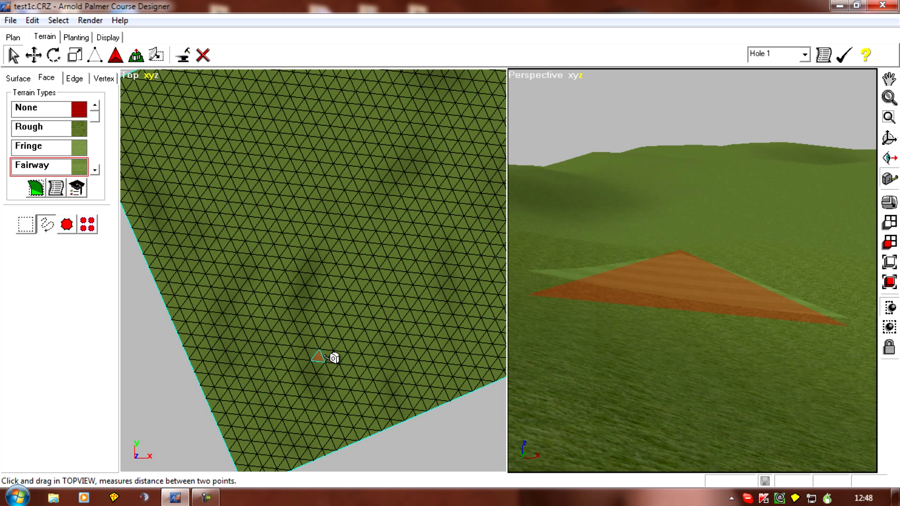
drag(333, 281, 396, 193)
Step: Select the single face at the far end of the measured line and apply the Sand texture to it
click(395, 193)
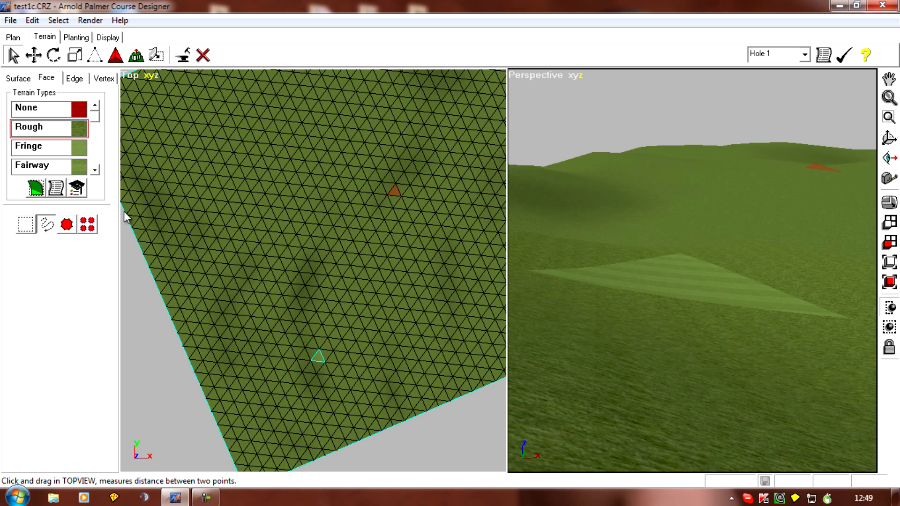
drag(93, 117, 96, 119)
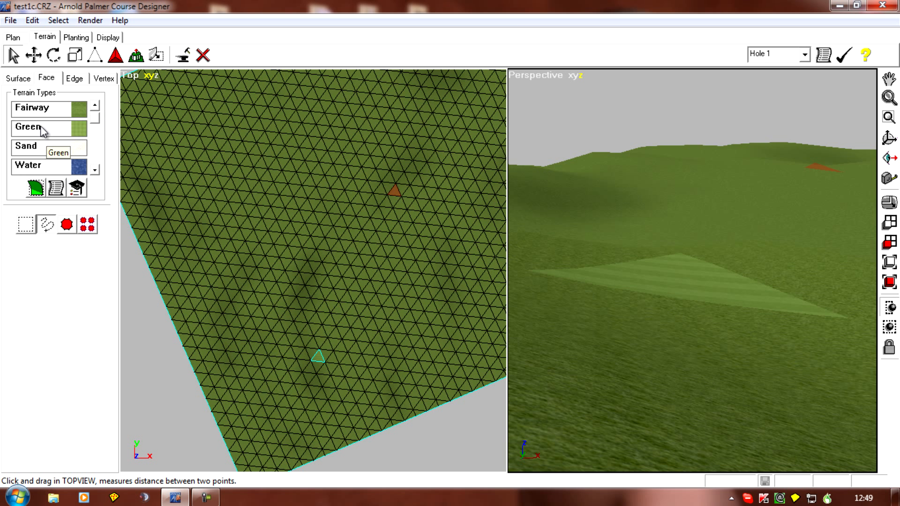
click(28, 146)
click(35, 188)
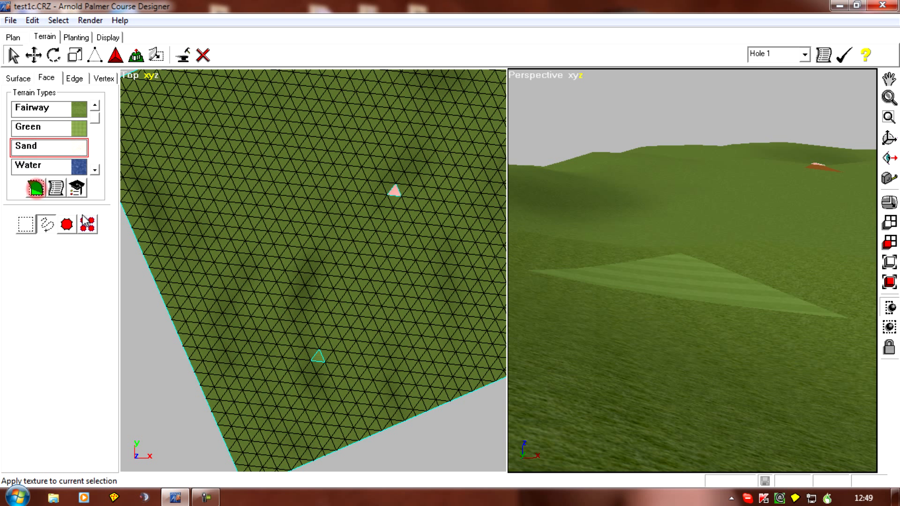
Step: Set the perspective camera to a ground-level line of sight beside the sand face
click(434, 283)
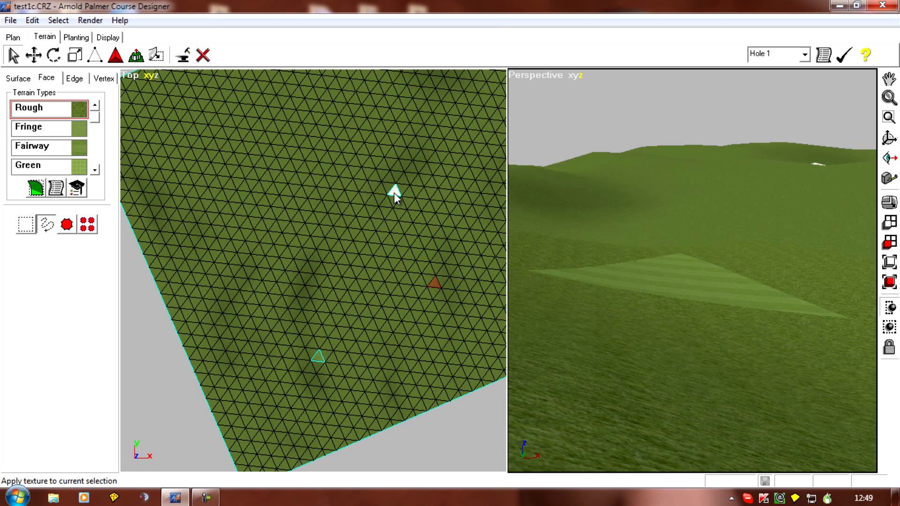
right_drag(381, 321, 365, 360)
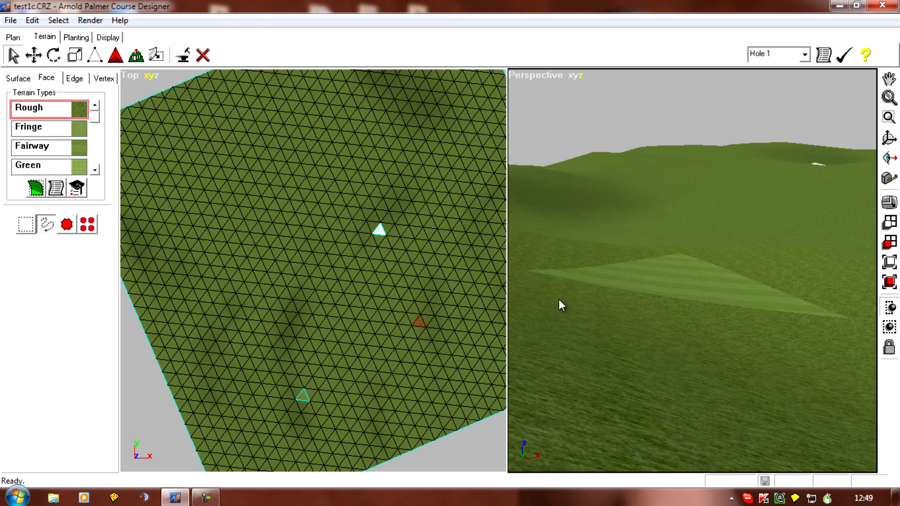
click(889, 157)
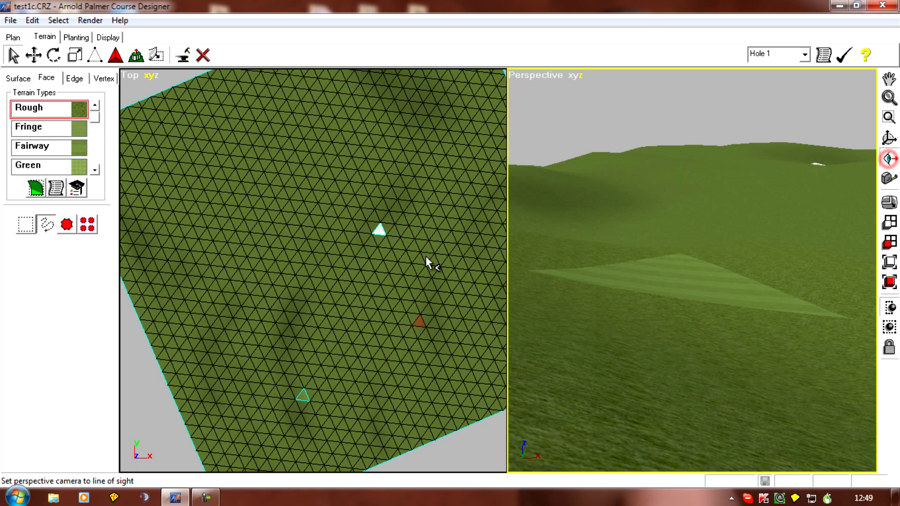
drag(369, 227, 393, 232)
right_drag(628, 299, 745, 350)
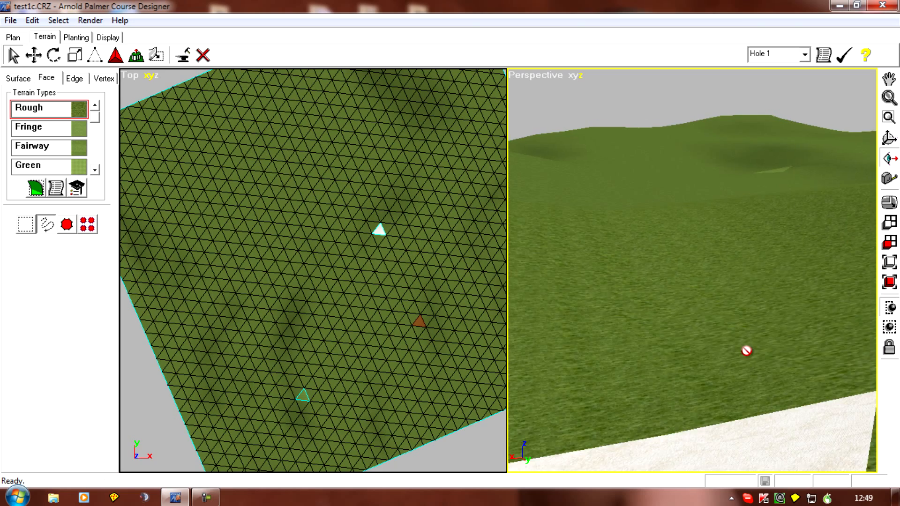
Step: Reposition the perspective camera just beyond the sand face, looking across the terrain toward its left edge in the top view
right_drag(675, 317, 705, 326)
right_drag(616, 285, 54, 340)
right_drag(572, 353, 590, 422)
right_drag(694, 356, 669, 421)
right_drag(596, 429, 610, 428)
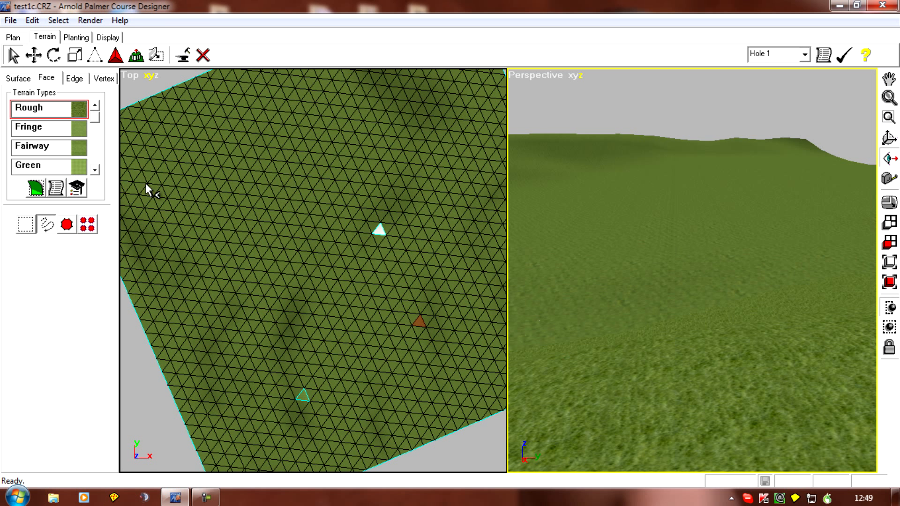
Step: Select the foreground face in the perspective view, up and left of the sand face in plan, and apply the Fairway texture
click(705, 409)
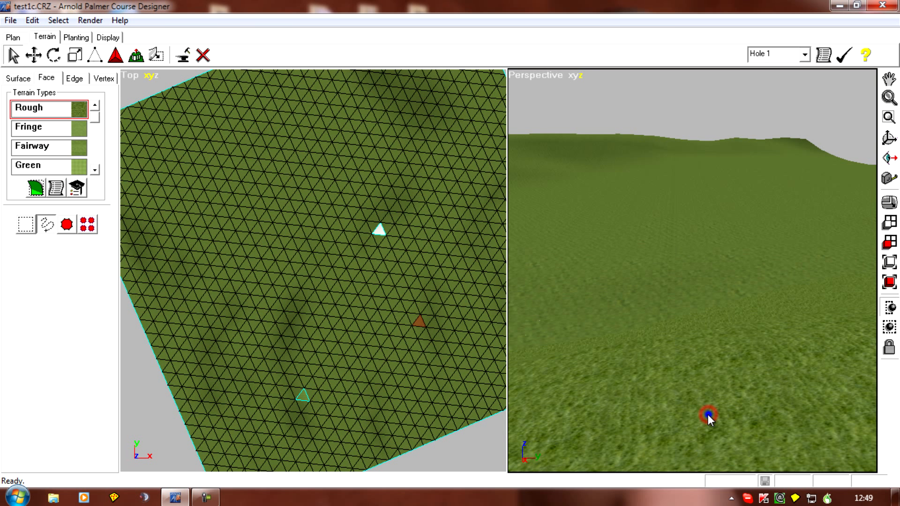
click(704, 404)
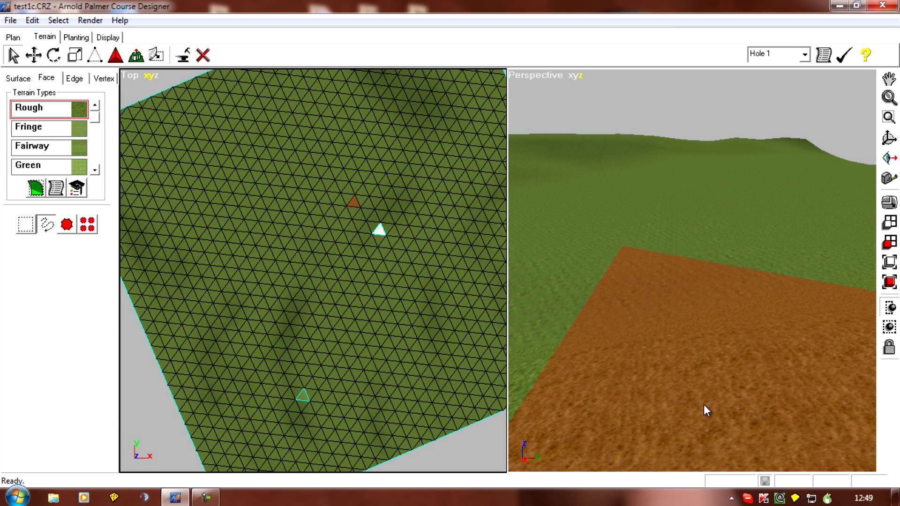
click(34, 148)
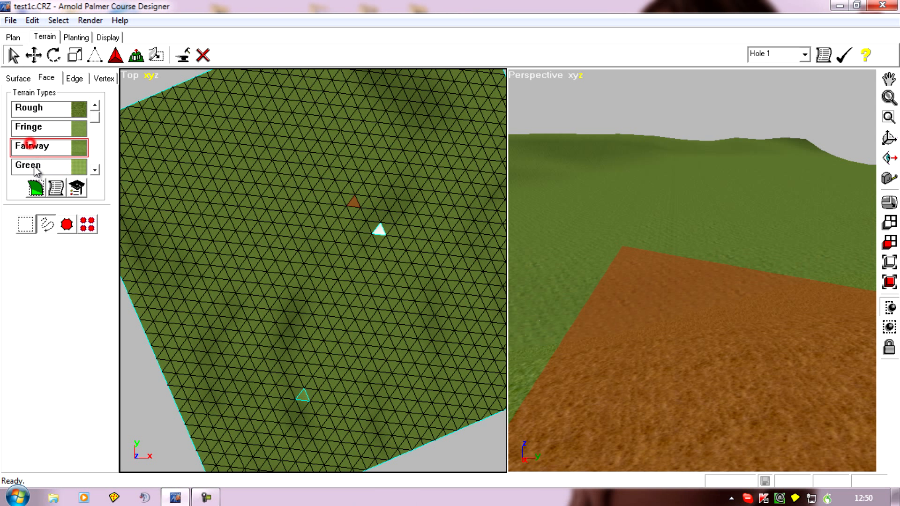
click(36, 188)
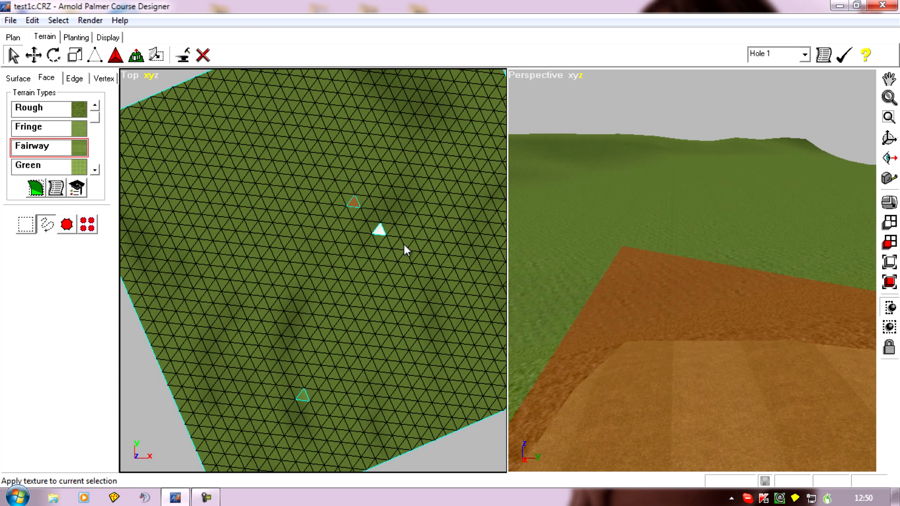
Step: Select a distant face in the perspective view and locate it near the terrain's left edge in the top view
click(724, 169)
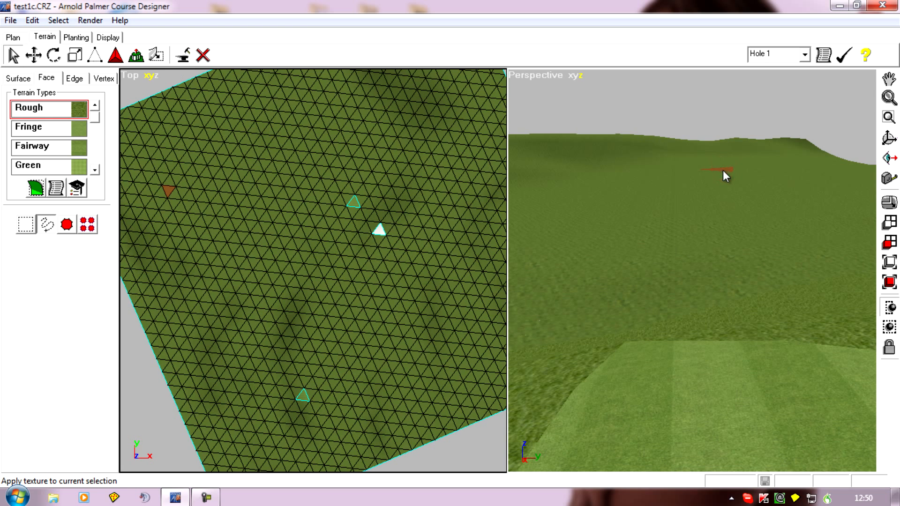
right_drag(200, 269, 327, 305)
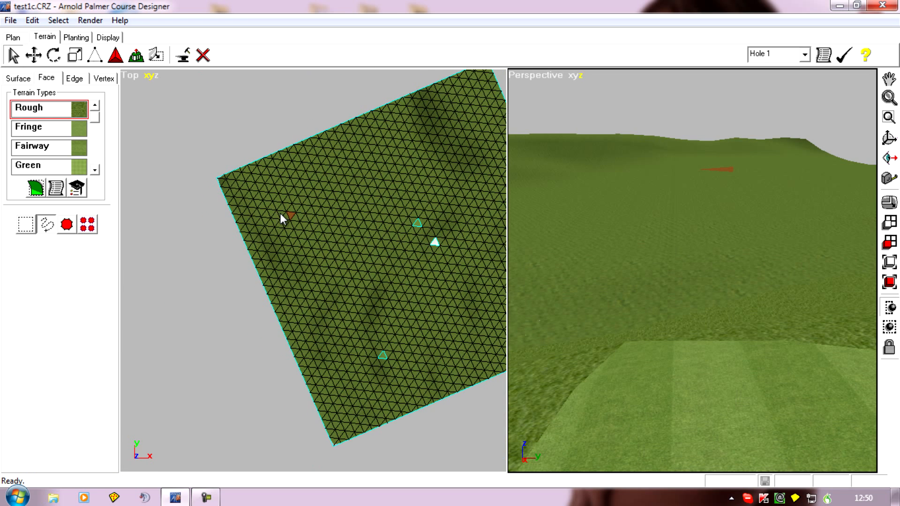
right_drag(280, 214, 264, 262)
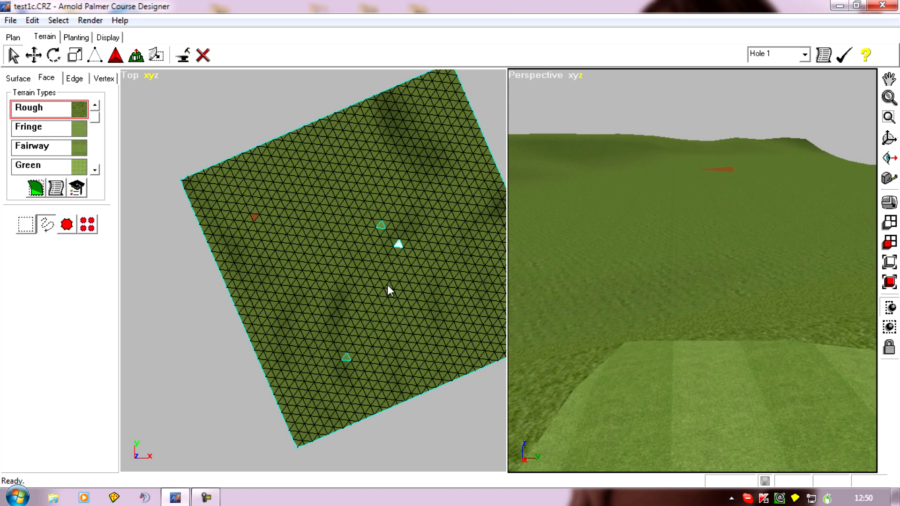
right_drag(396, 318, 348, 311)
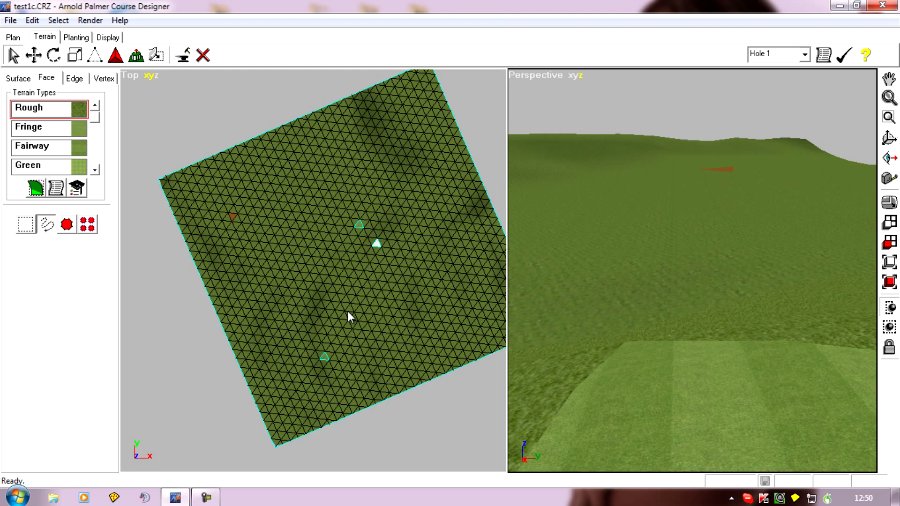
Step: Examine the positions of the marked faces across the terrain in the top view
scroll(347, 311, up, 2)
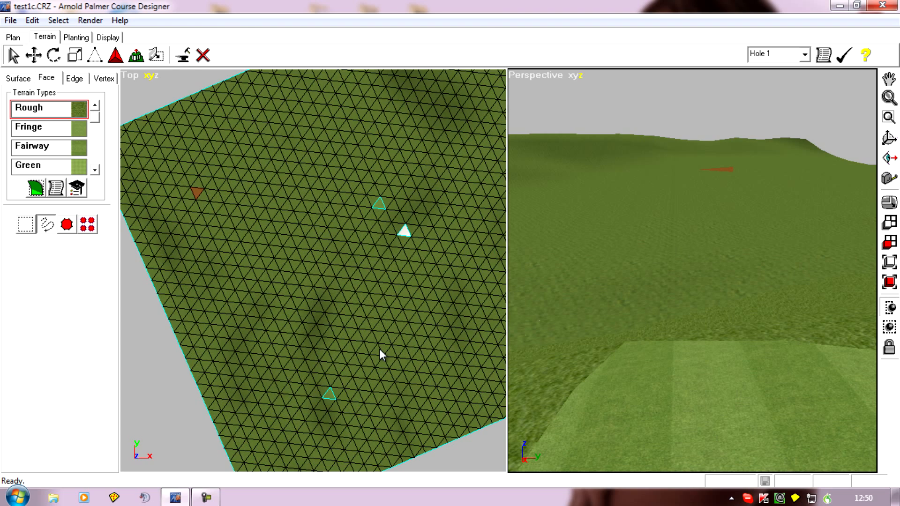
right_drag(242, 360, 224, 296)
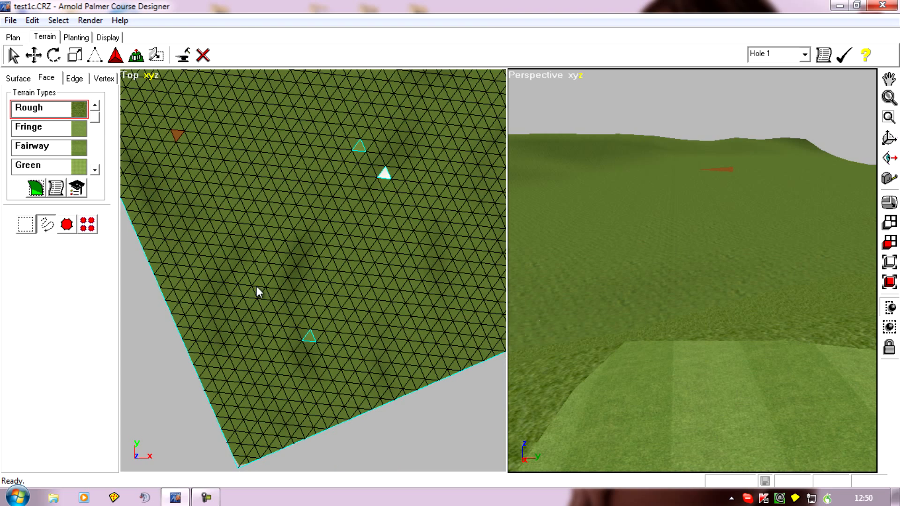
right_drag(307, 300, 294, 370)
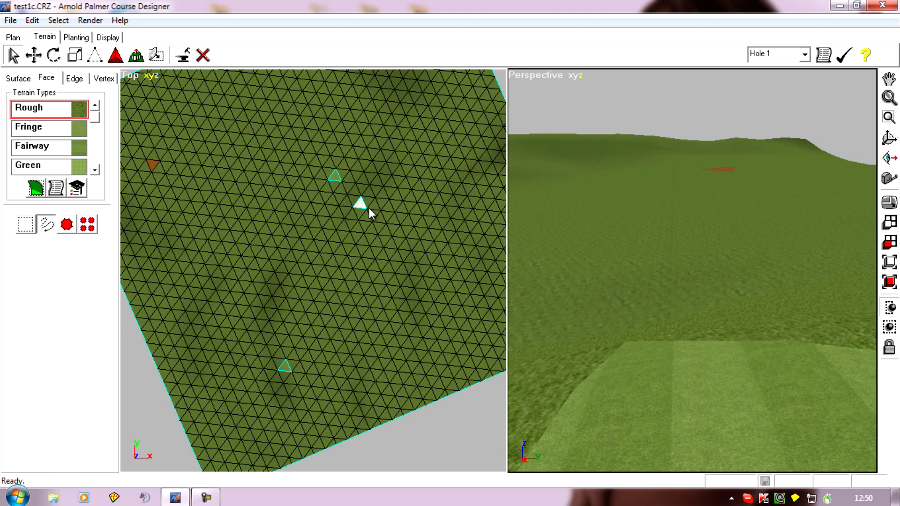
right_drag(478, 277, 403, 302)
scroll(373, 300, down, 4)
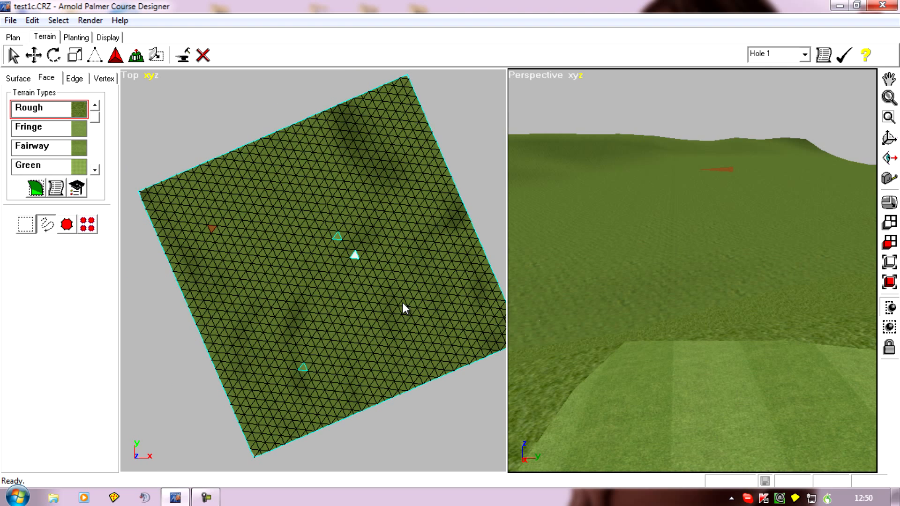
right_drag(253, 317, 277, 263)
scroll(295, 289, up, 5)
right_drag(293, 294, 253, 308)
scroll(247, 302, down, 2)
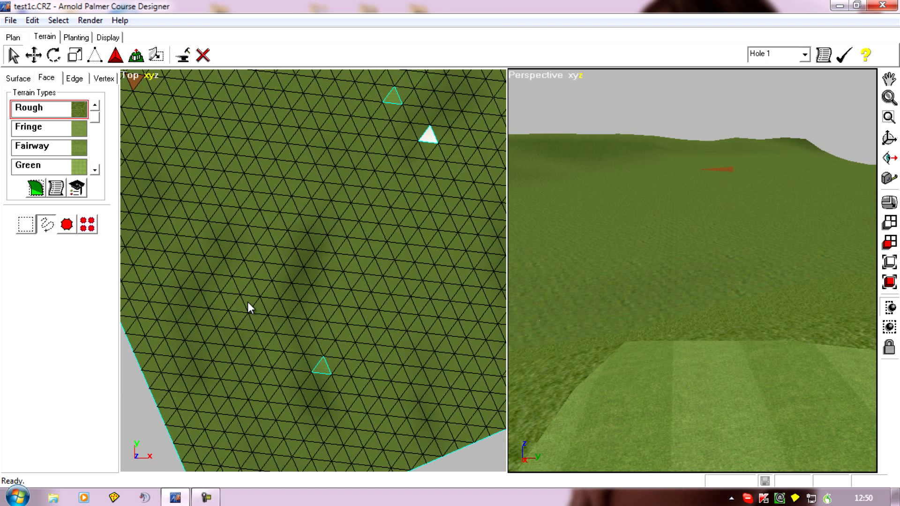
right_drag(215, 293, 189, 308)
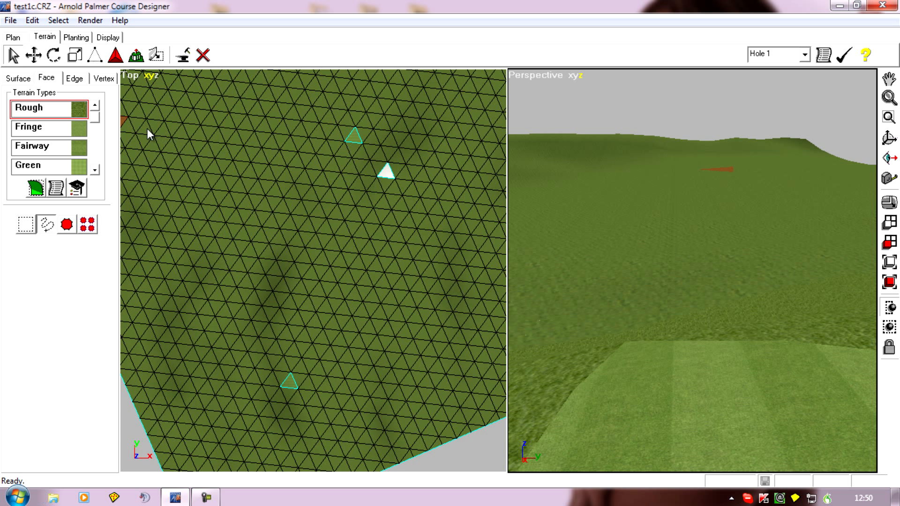
Step: Start a new hole path and set its shape option to Create Hole Boundary Shape for existing terrain
click(12, 39)
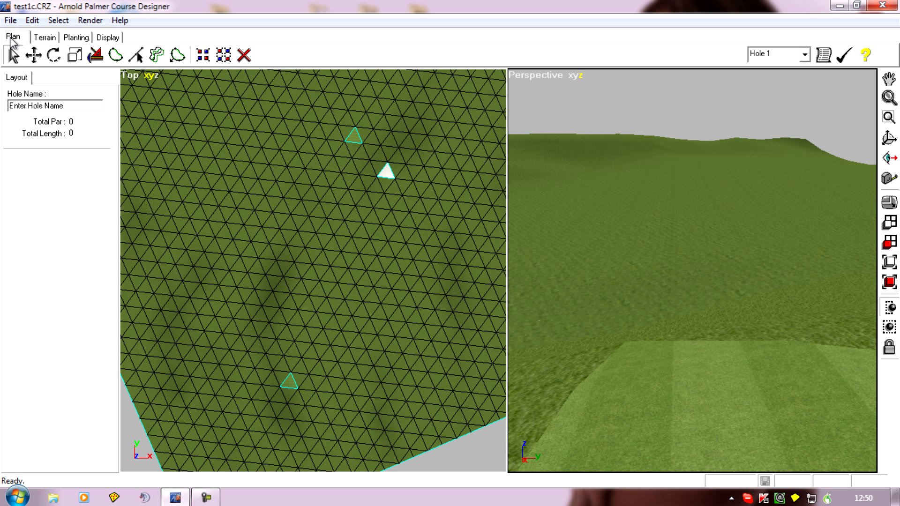
click(96, 56)
click(31, 211)
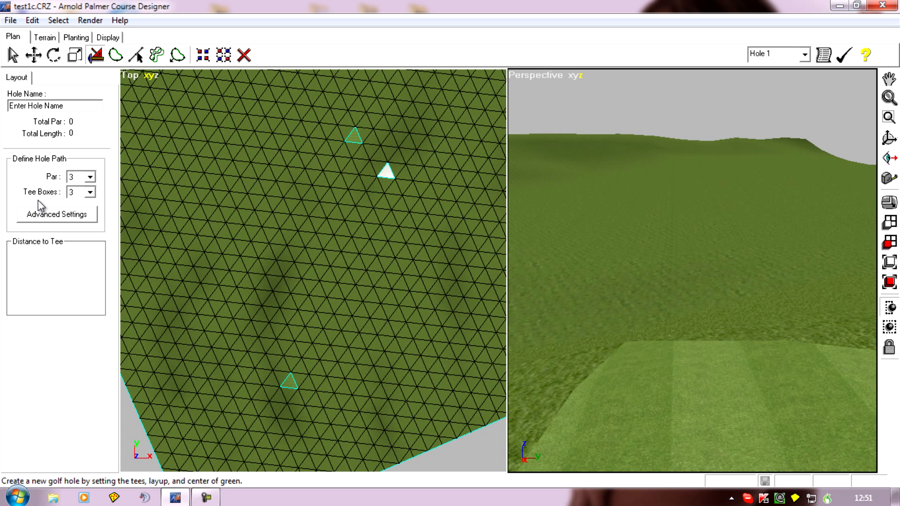
click(71, 219)
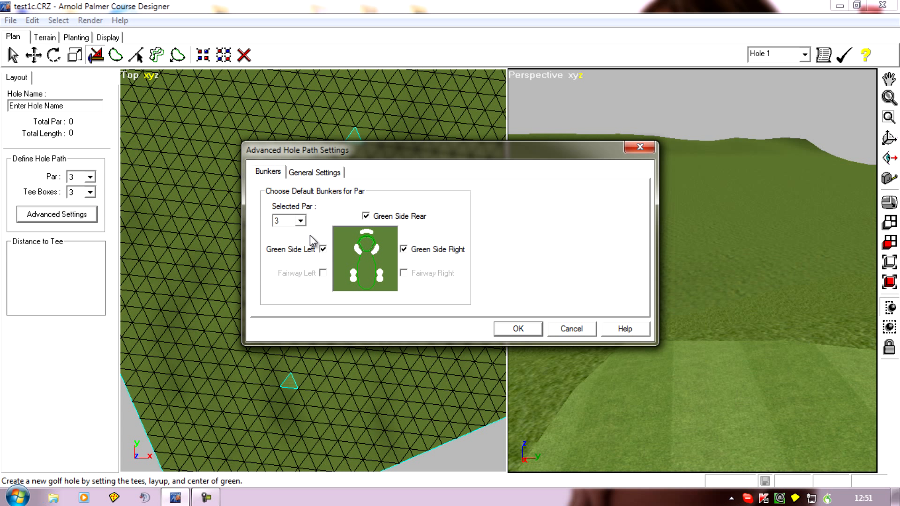
click(316, 173)
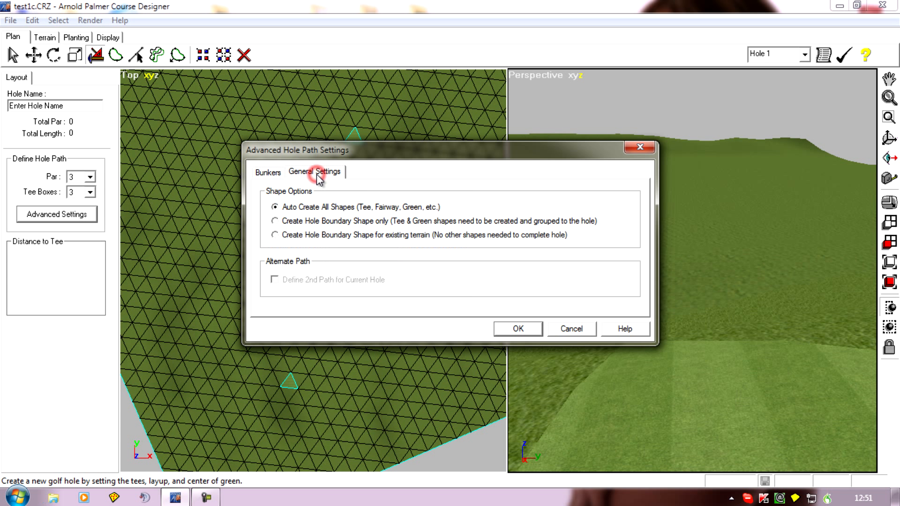
click(275, 235)
click(518, 329)
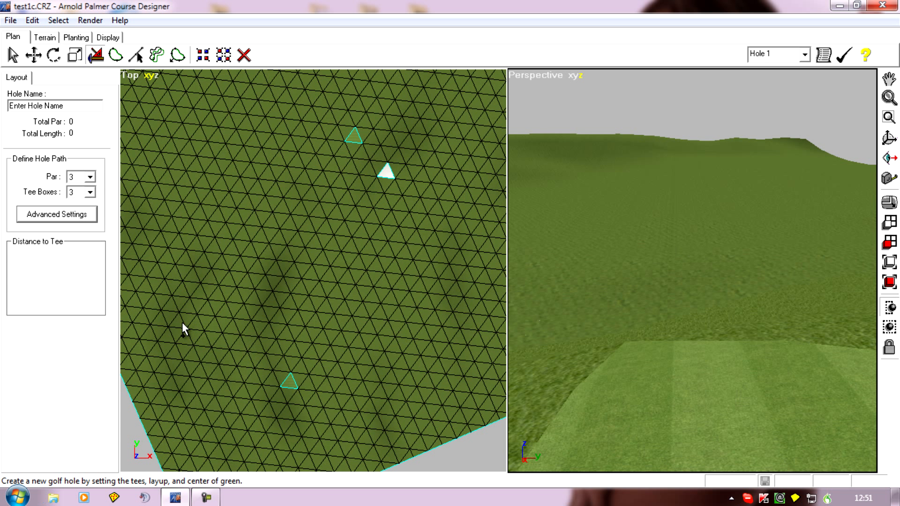
Step: Lay out Hole 1 as a par 4 from the lower Fairway face, with the second shot at about 260 yards and the green on the sand face
click(91, 177)
click(290, 382)
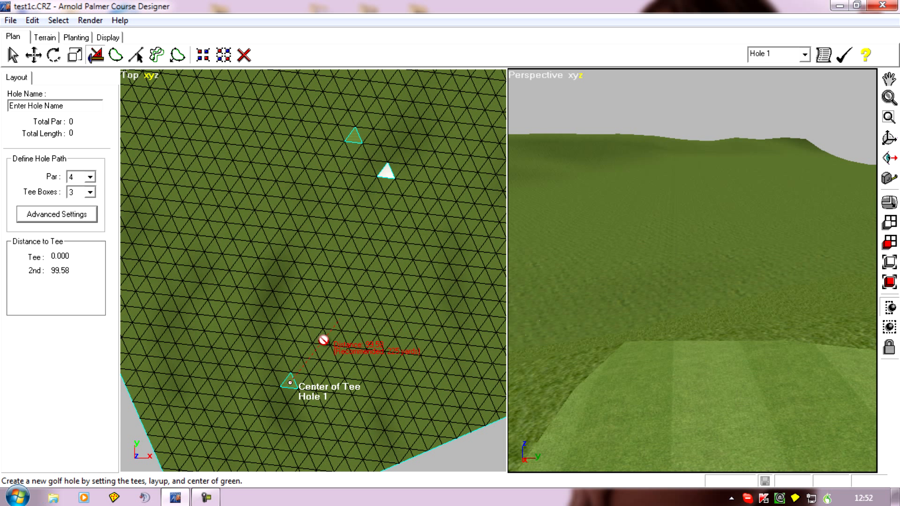
click(337, 310)
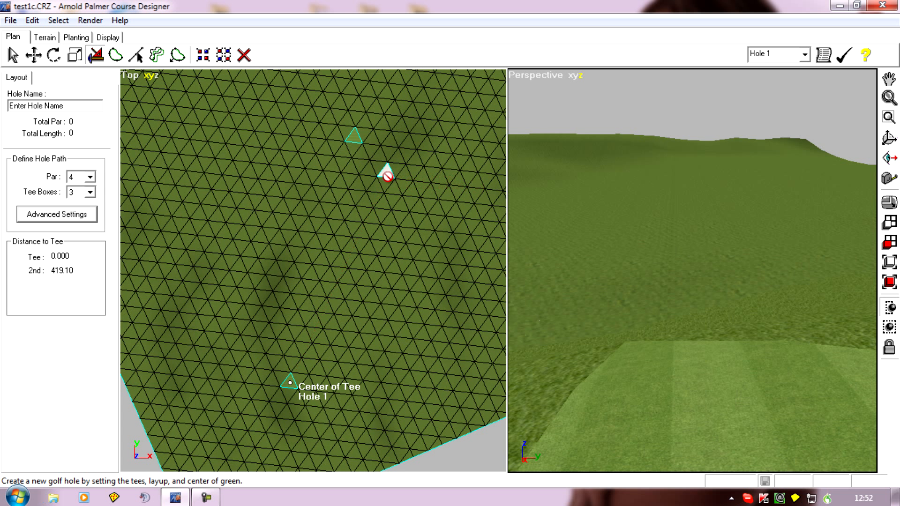
click(326, 245)
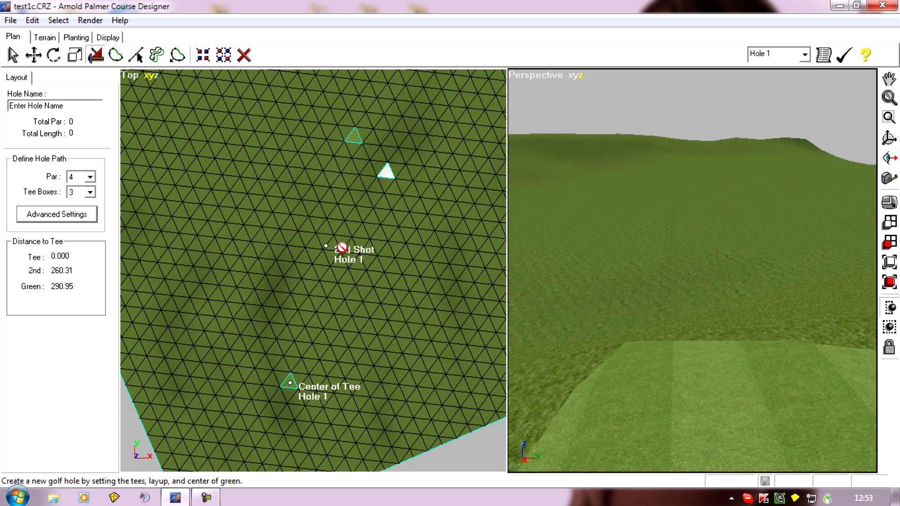
click(384, 173)
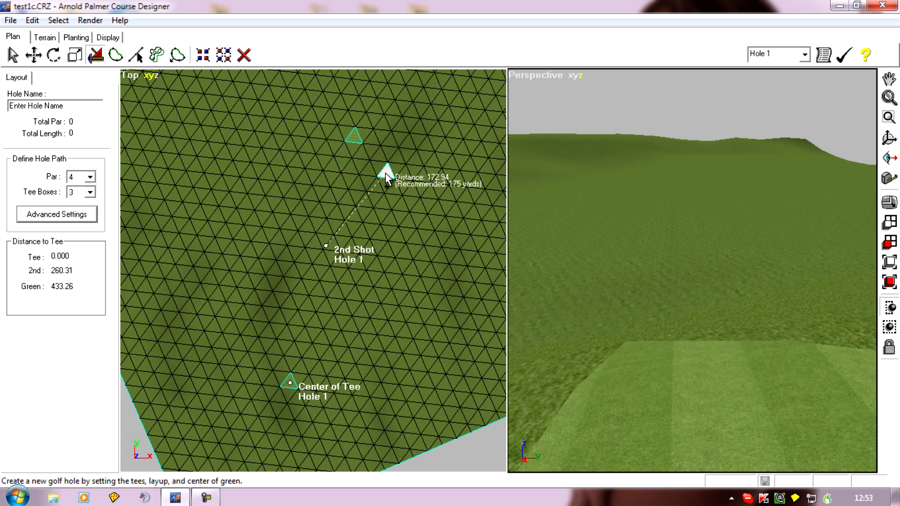
click(385, 173)
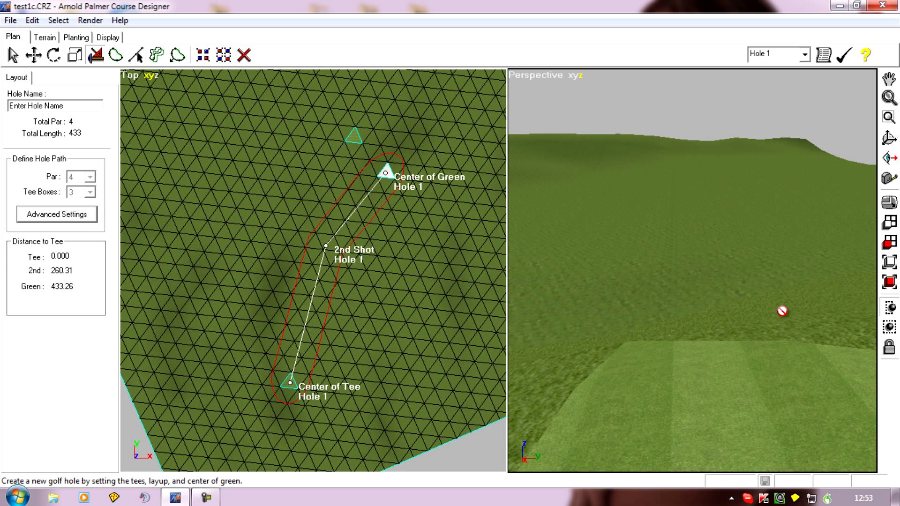
Step: Turn on the display of shapes in the perspective view
click(526, 78)
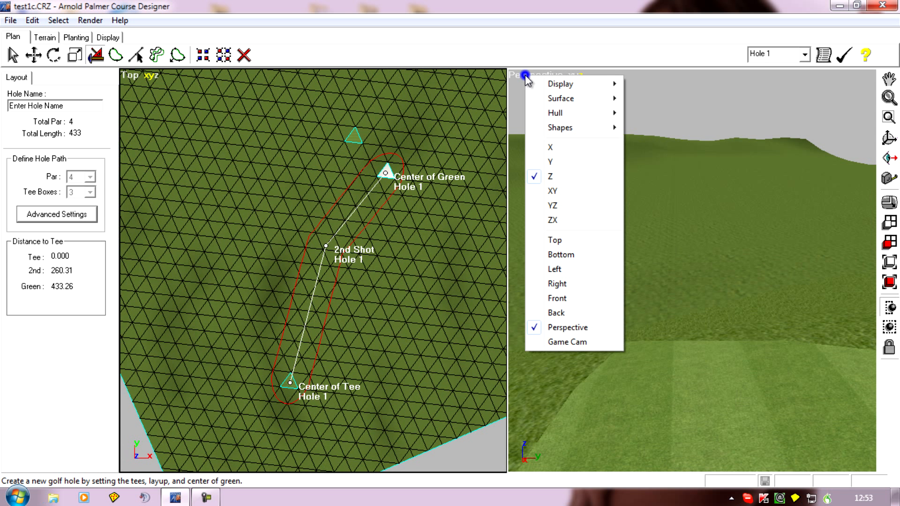
mouse_move(546, 88)
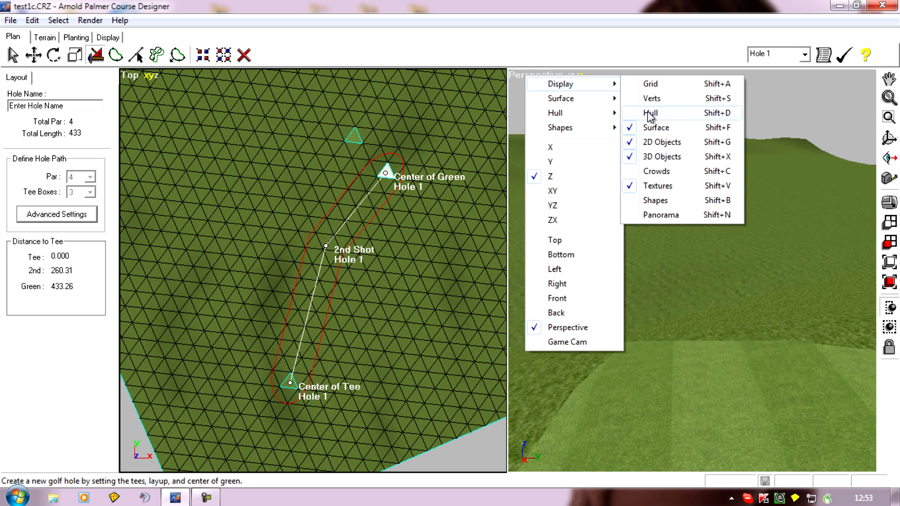
click(662, 200)
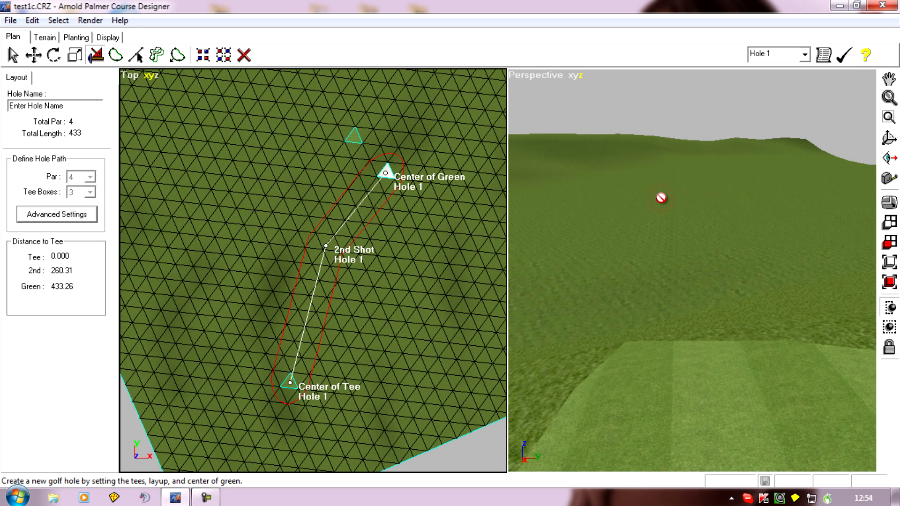
Step: Examine the Hole 1 boundary in the perspective view, looking up the hole from the tee face toward the green
scroll(661, 198, down, 2)
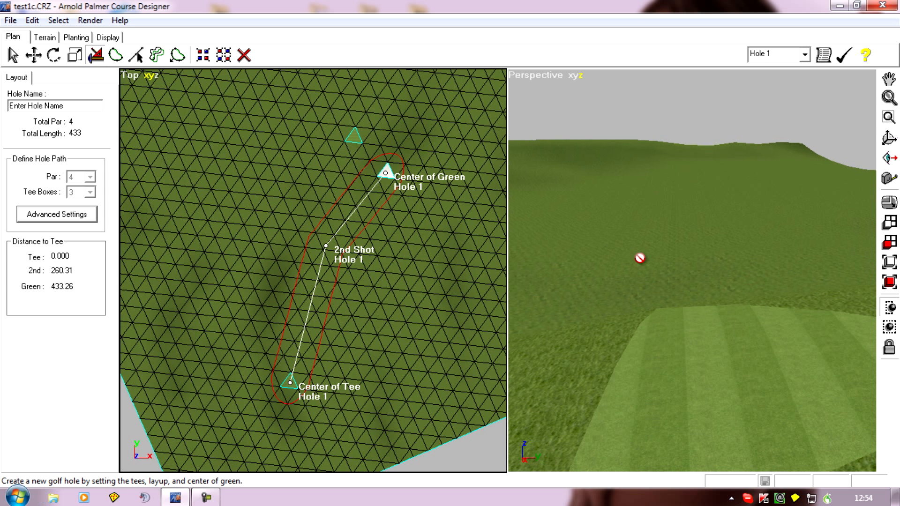
mouse_move(617, 319)
middle_down()
mouse_move(647, 335)
mouse_move(760, 350)
middle_up()
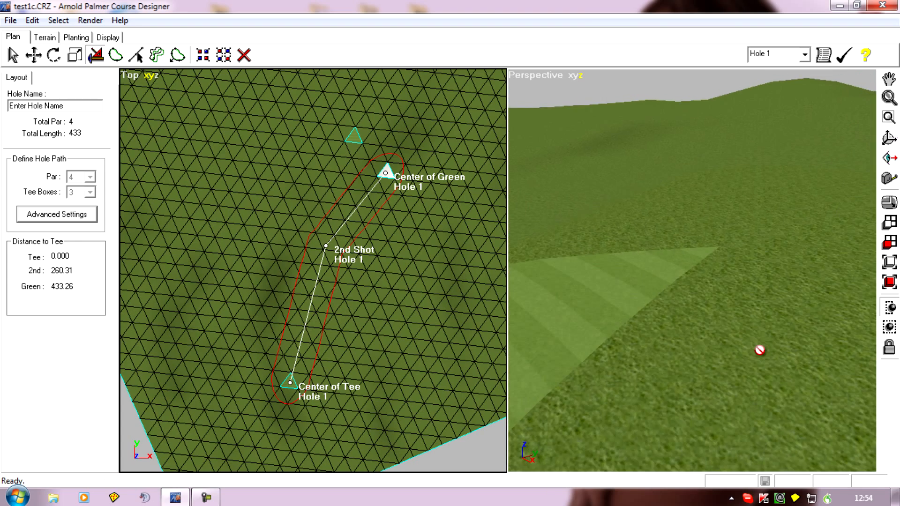
mouse_move(588, 305)
ctrl+middle_down()
mouse_move(613, 341)
mouse_move(853, 408)
mouse_move(437, 415)
ctrl+middle_up()
mouse_move(697, 397)
ctrl+middle_down()
mouse_move(560, 335)
mouse_move(454, 399)
ctrl+middle_up()
mouse_move(684, 351)
ctrl+middle_down()
mouse_move(721, 275)
mouse_move(714, 440)
ctrl+middle_up()
scroll(759, 301, up, 5)
scroll(729, 337, up, 4)
mouse_move(718, 377)
middle_down()
mouse_move(715, 367)
mouse_move(700, 379)
middle_up()
mouse_move(820, 388)
middle_down()
mouse_move(675, 367)
mouse_move(243, 367)
mouse_move(464, 387)
middle_up()
scroll(673, 351, down, 3)
mouse_move(673, 352)
middle_down()
mouse_move(598, 355)
mouse_move(471, 388)
middle_up()
mouse_move(697, 382)
middle_down()
mouse_move(594, 355)
mouse_move(670, 357)
mouse_move(655, 362)
mouse_move(660, 379)
middle_up()
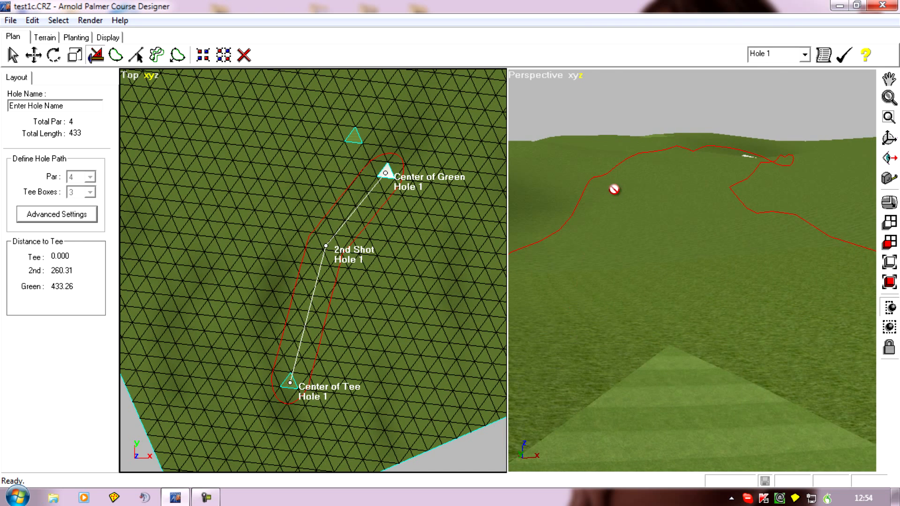
middle_drag(648, 320, 653, 295)
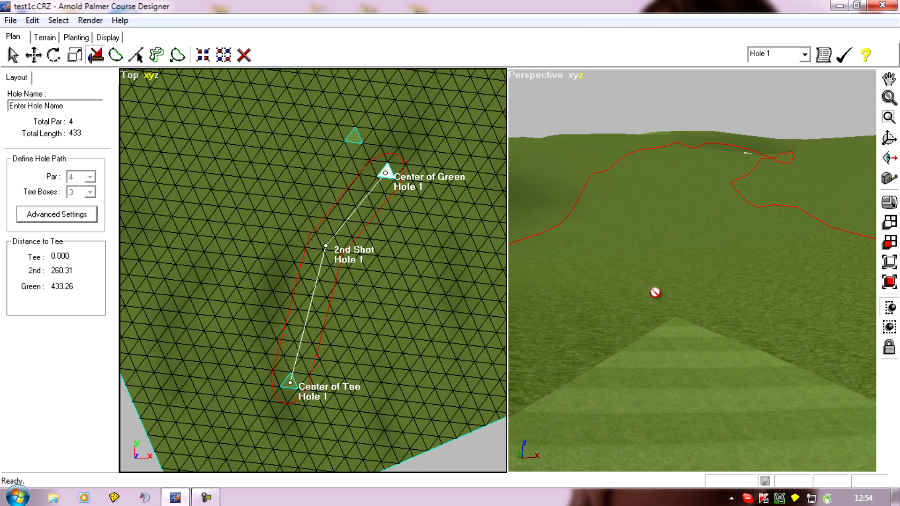
middle_drag(614, 323, 602, 307)
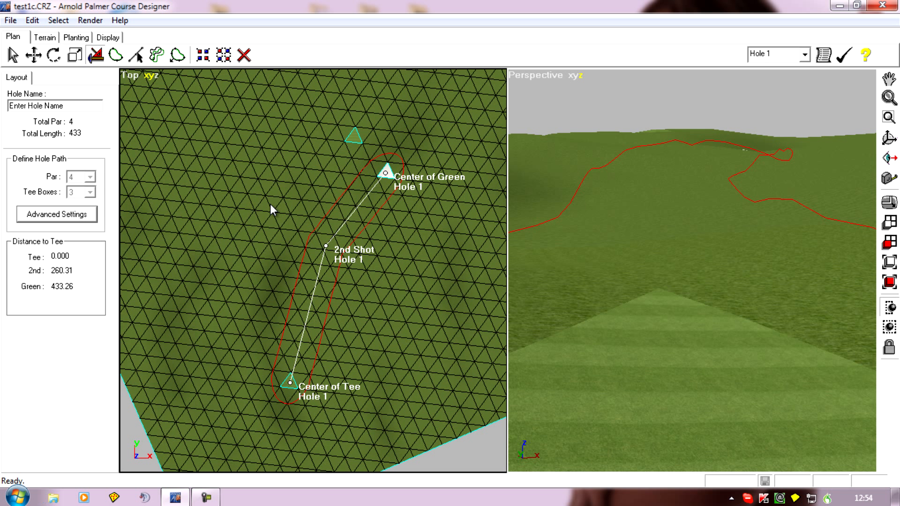
Step: Make Hole 2 current and set the perspective line of sight from the Fairway face beside the Hole 1 green, looking across the terrain
click(804, 54)
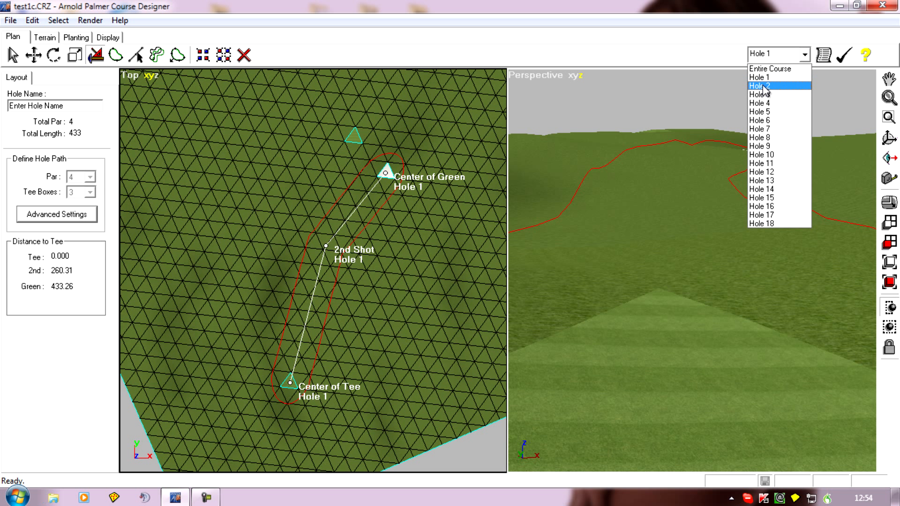
click(763, 87)
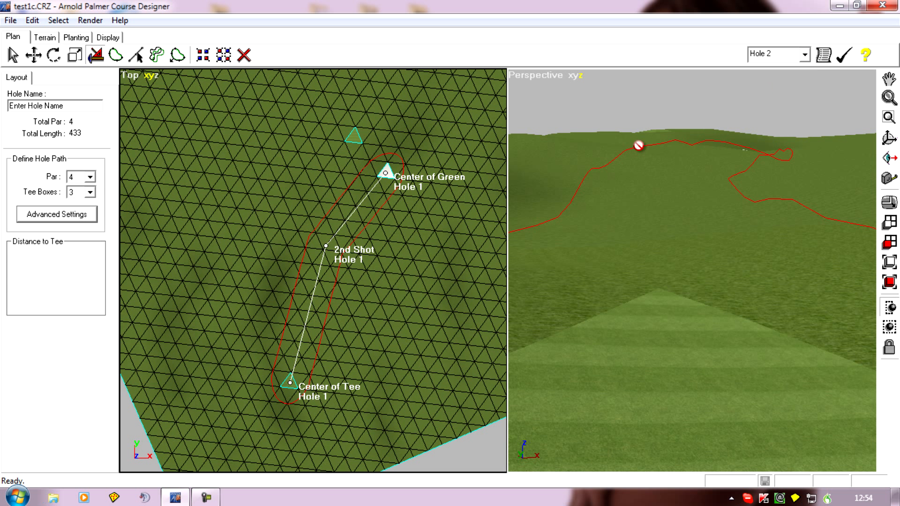
right_drag(353, 166, 403, 307)
scroll(403, 310, down, 1)
scroll(403, 310, down, 1)
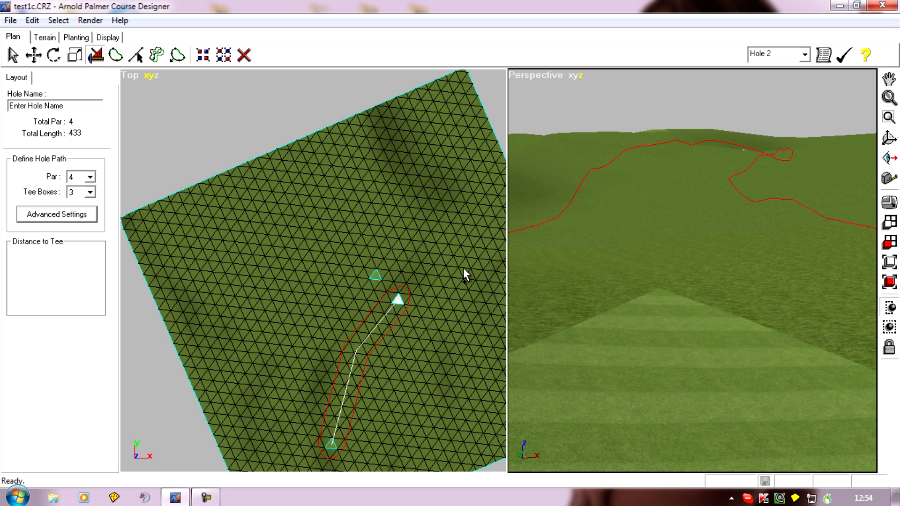
click(889, 158)
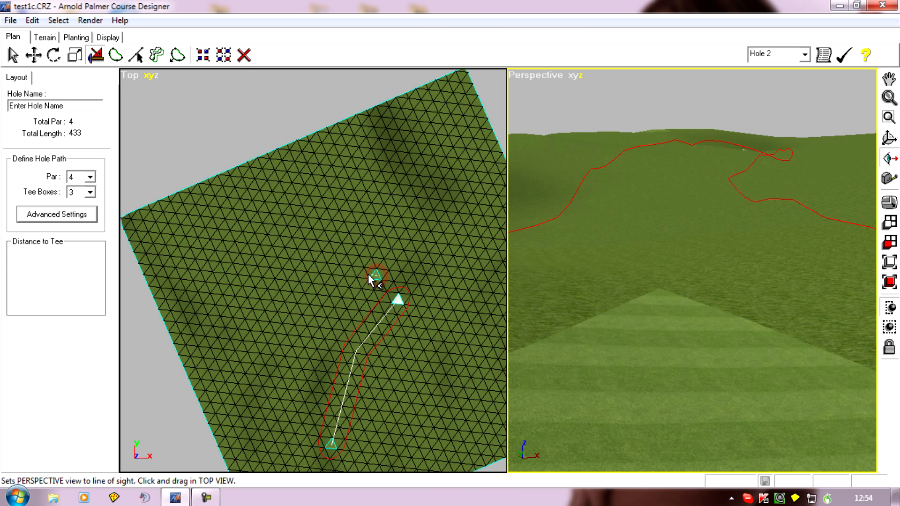
drag(369, 276, 368, 276)
right_drag(607, 304, 579, 350)
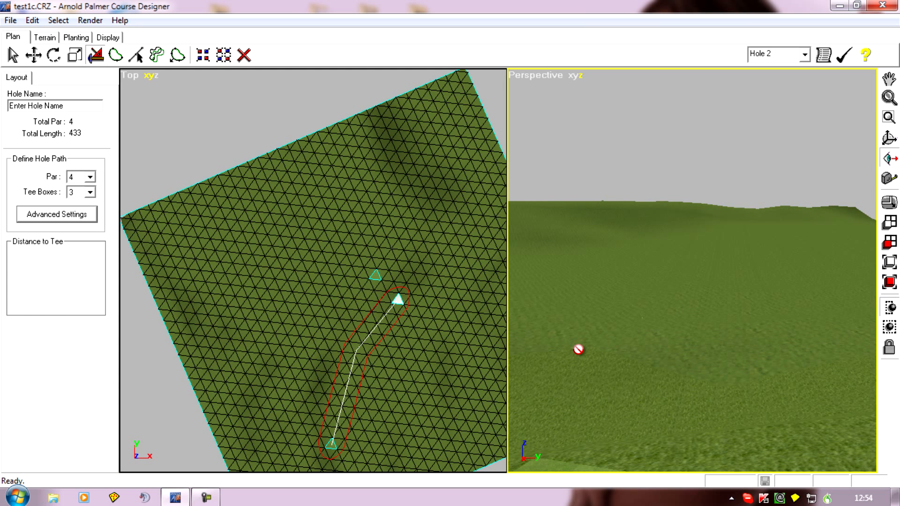
right_drag(650, 323, 610, 334)
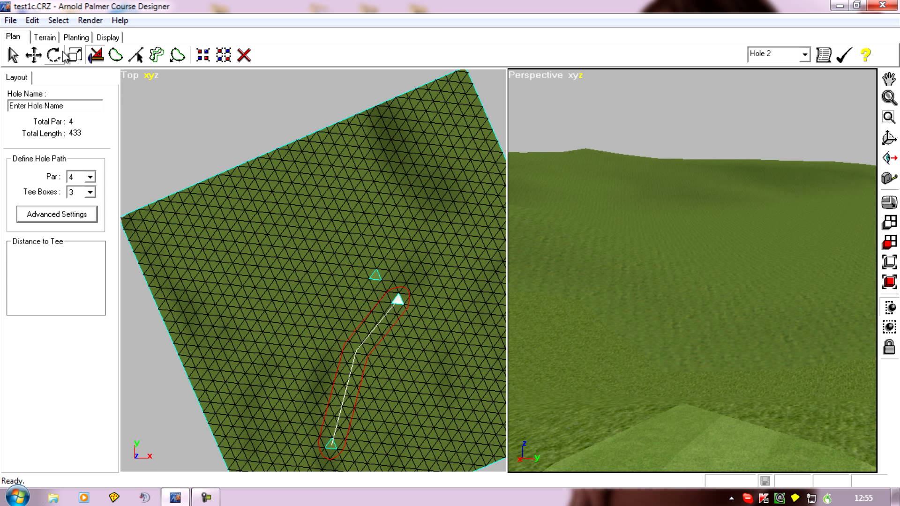
Step: Select a distant terrain face in the perspective view and measure its distance from the Fairway face beside the Hole 1 green in plan
click(50, 38)
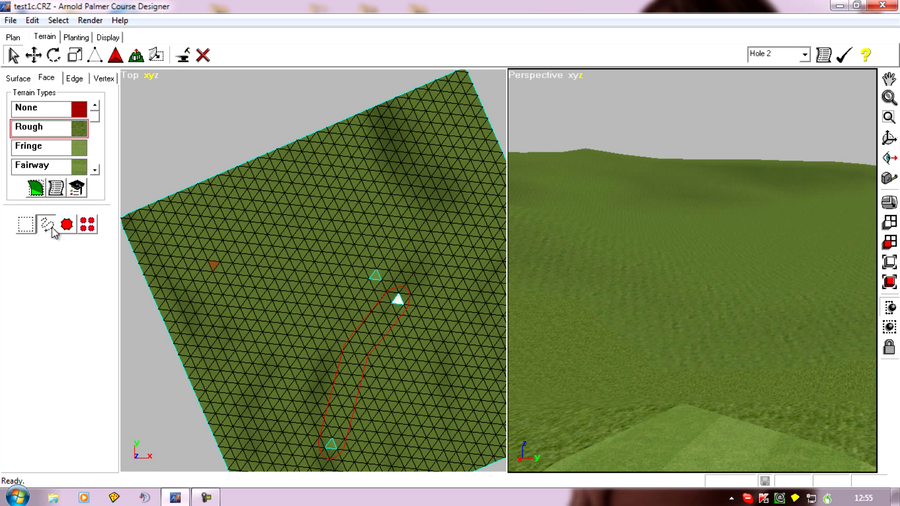
click(695, 222)
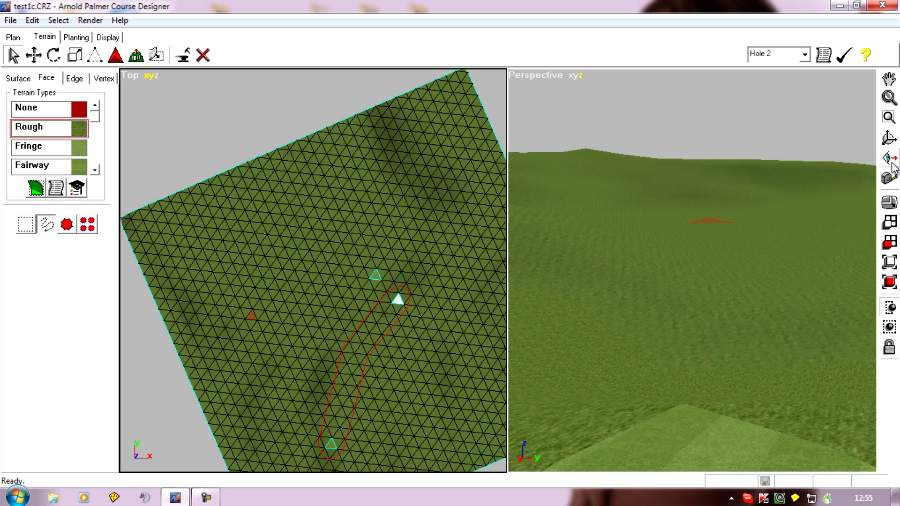
click(888, 179)
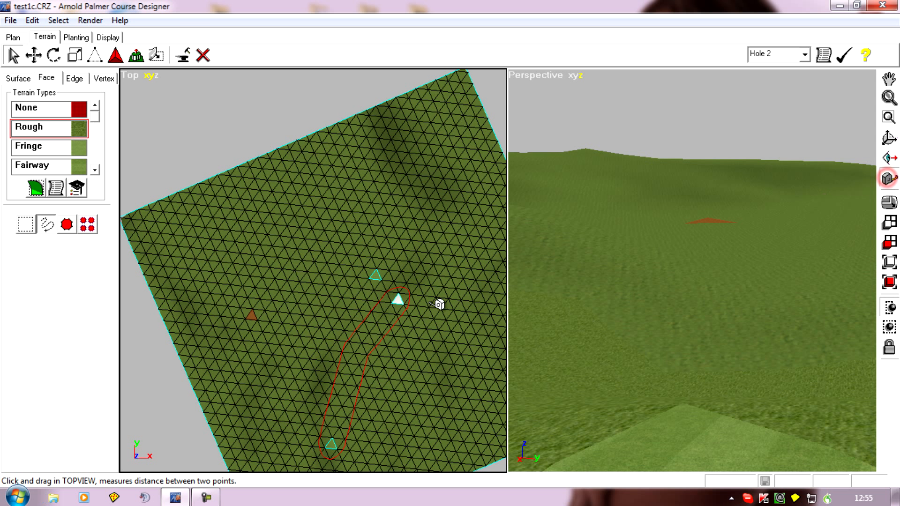
mouse_move(378, 276)
mouse_down()
mouse_move(253, 319)
mouse_move(264, 320)
mouse_up()
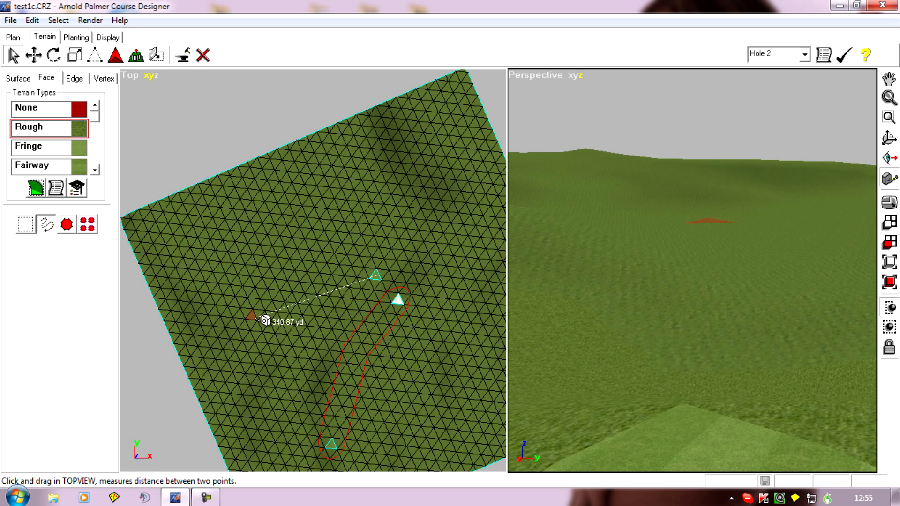
drag(264, 320, 265, 321)
drag(265, 321, 263, 318)
mouse_move(656, 318)
right_down()
mouse_move(640, 322)
mouse_move(621, 308)
mouse_move(623, 283)
mouse_move(600, 307)
mouse_move(600, 318)
mouse_move(618, 321)
right_up()
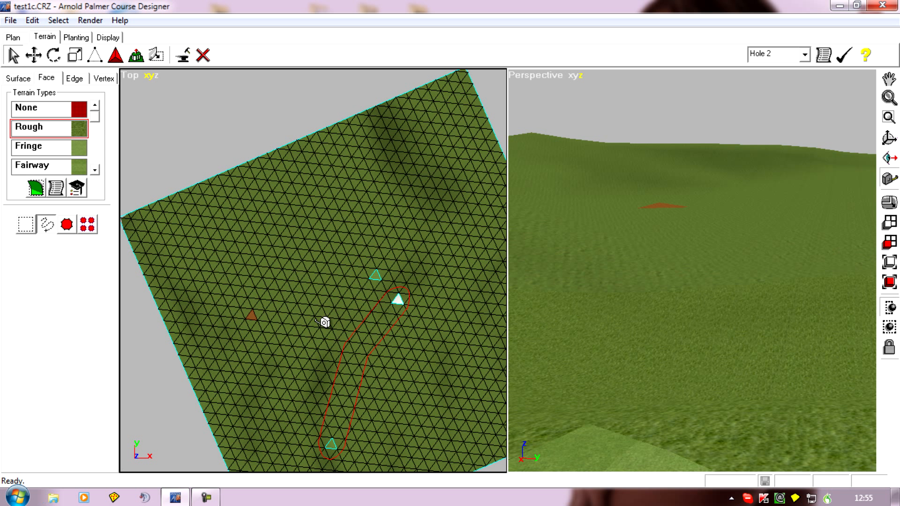
Step: Select a terrain face in plan slightly nearer to the Fairway face beside the Hole 1 green
click(278, 322)
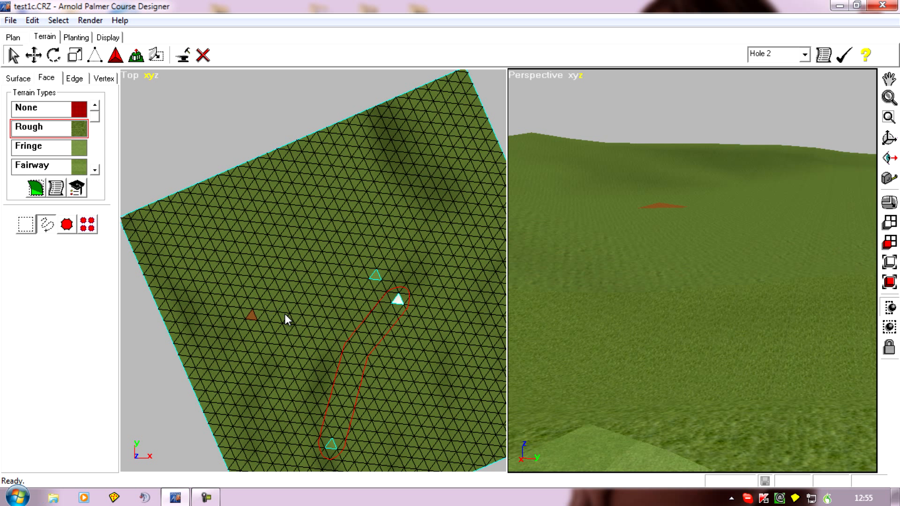
click(283, 313)
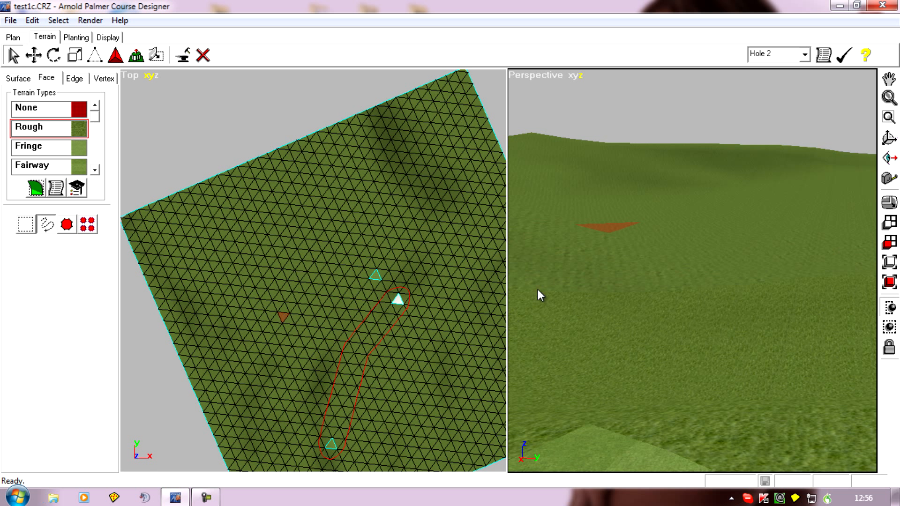
drag(377, 277, 331, 300)
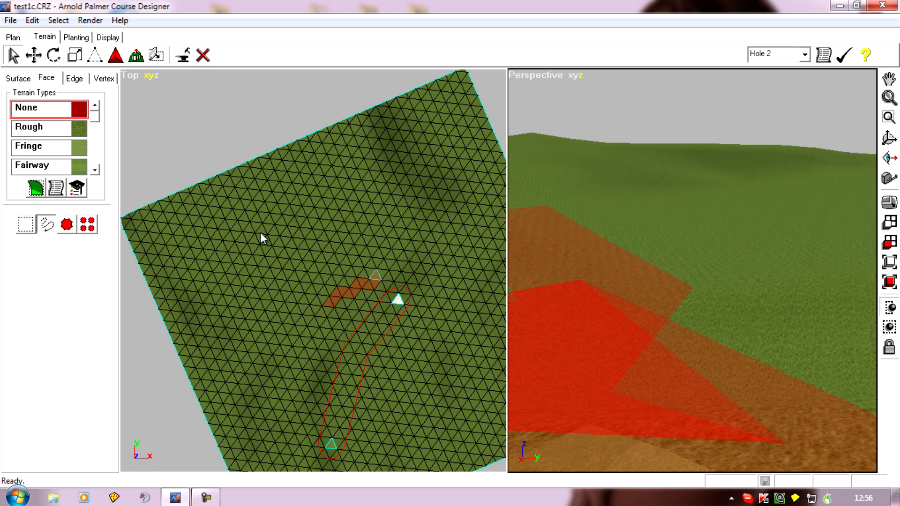
click(32, 20)
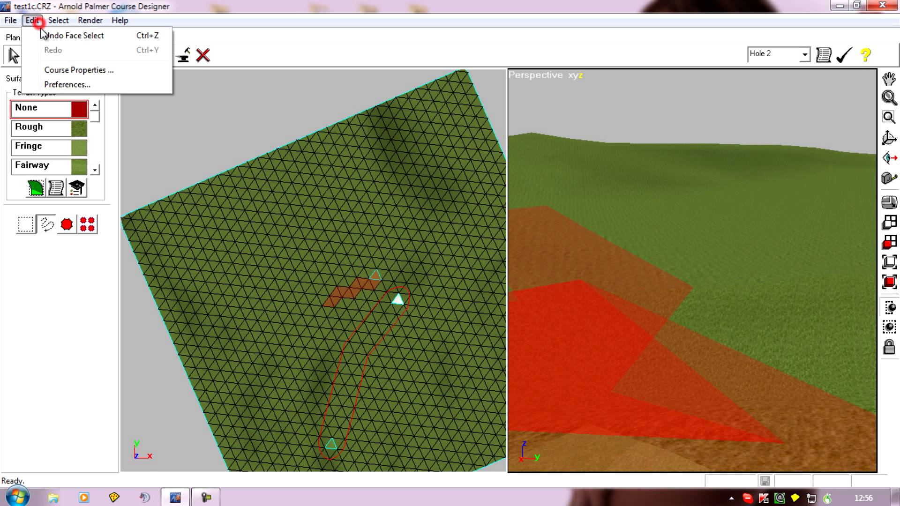
click(51, 36)
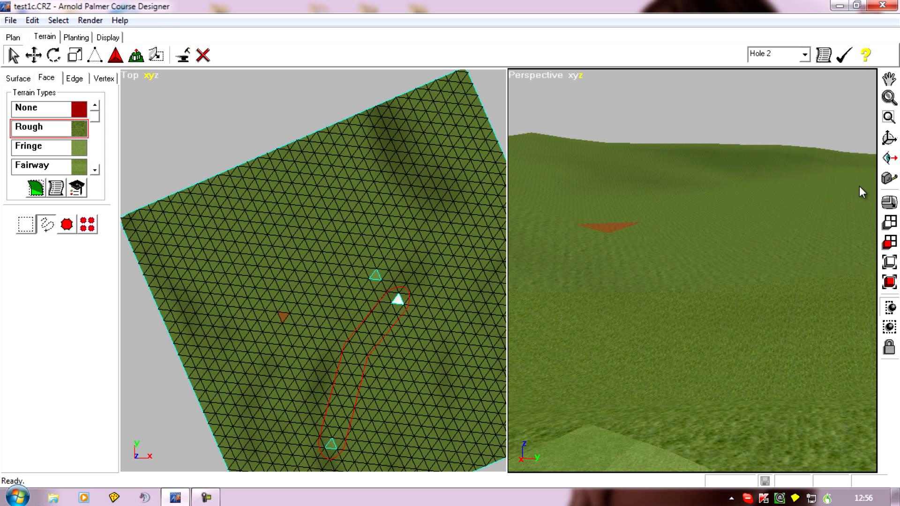
Step: Measure the distance in plan from the Fairway face beside the Hole 1 green toward the selected face
click(888, 178)
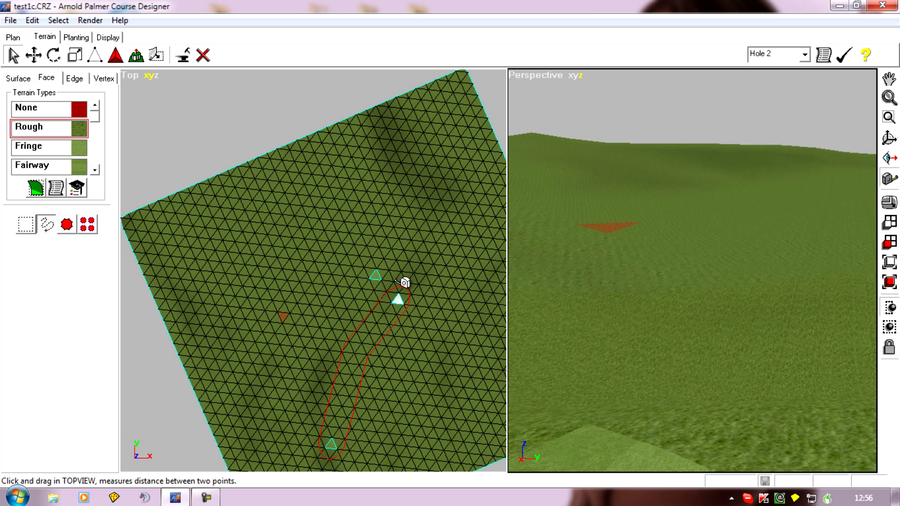
mouse_move(378, 276)
mouse_down()
mouse_move(291, 320)
mouse_move(314, 314)
mouse_move(307, 315)
mouse_up()
drag(307, 315, 306, 316)
Step: Select a terrain face for the Hole 2 green in the perspective view, just beyond the previously selected one
right_drag(608, 363, 612, 368)
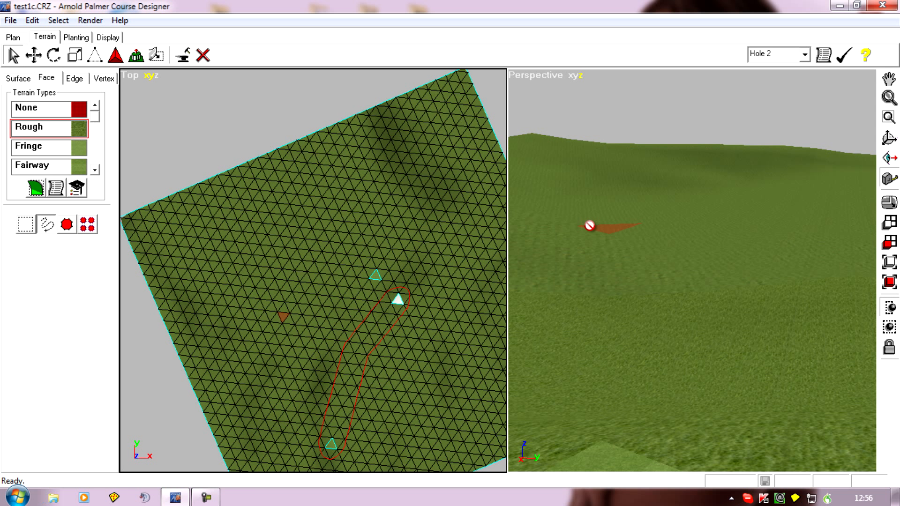
click(685, 227)
click(697, 235)
click(697, 226)
click(676, 225)
right_drag(576, 285, 581, 269)
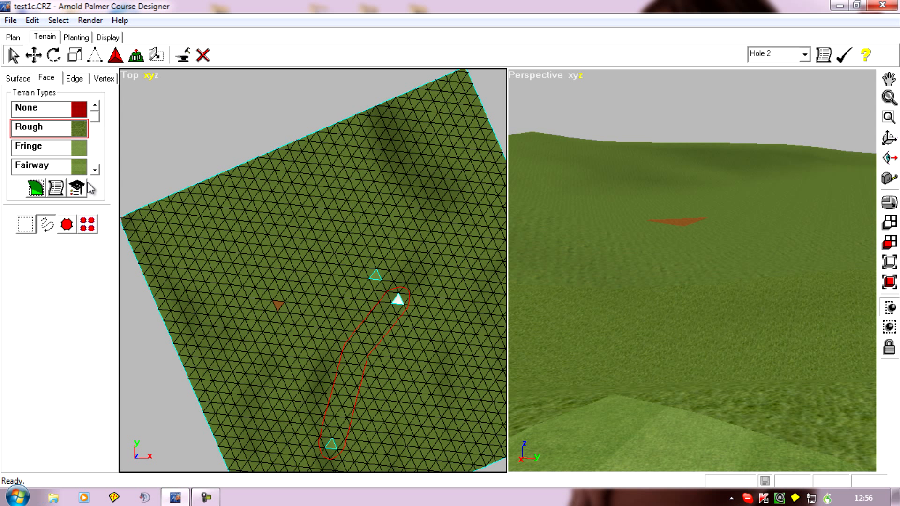
Step: Apply the Sand terrain type to the selected face to mark the Hole 2 green location, and deselect it
drag(93, 118, 99, 170)
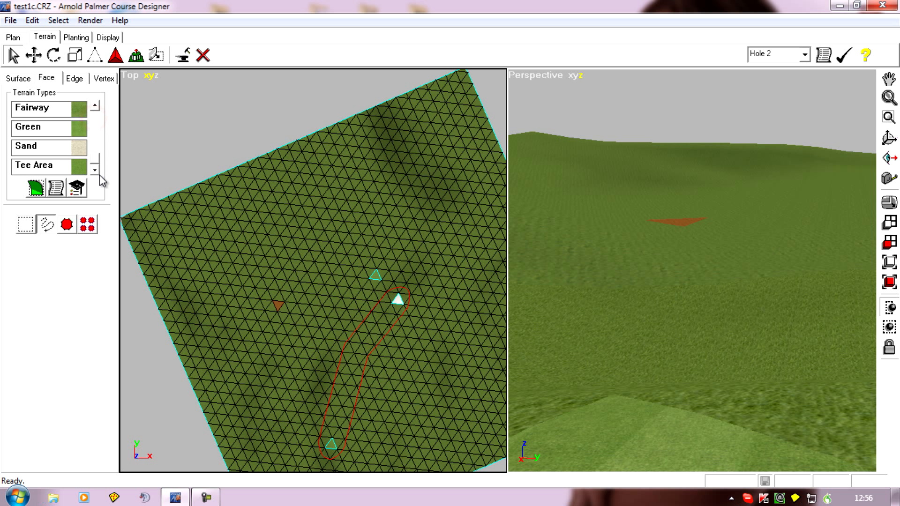
click(39, 147)
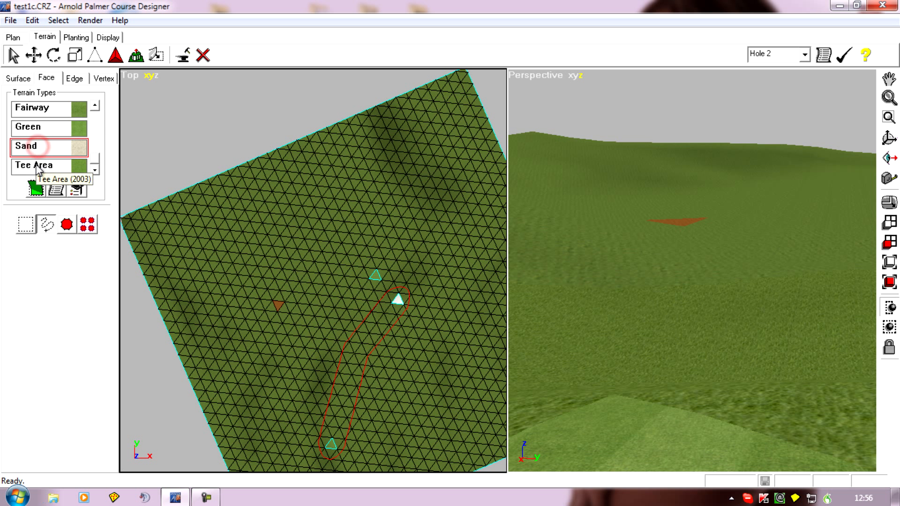
click(35, 186)
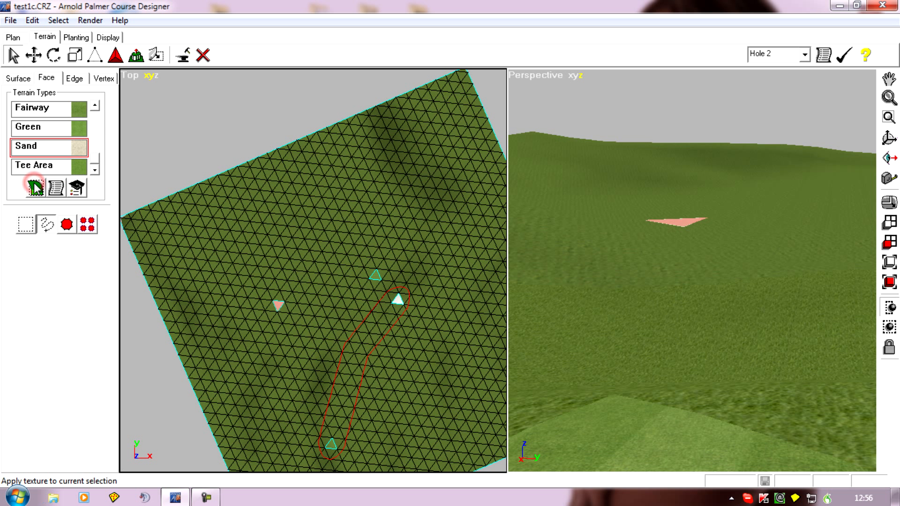
right_drag(594, 331, 594, 333)
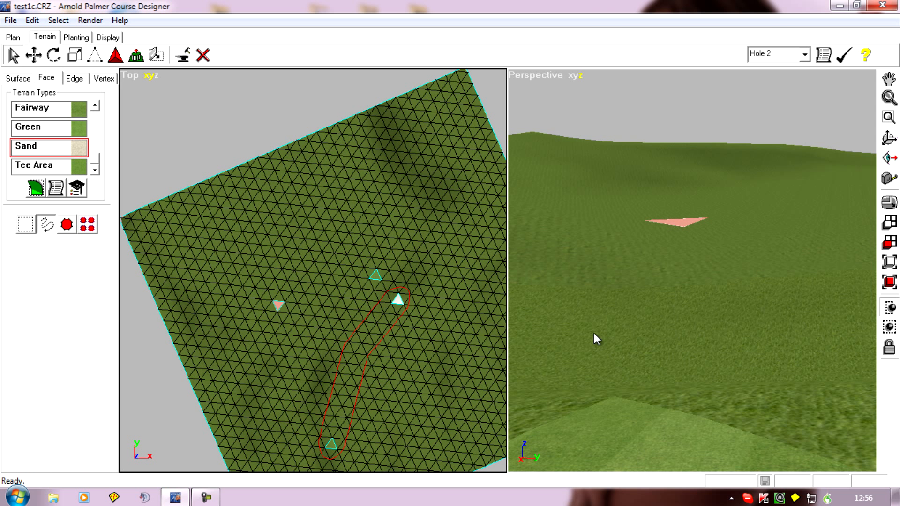
click(227, 175)
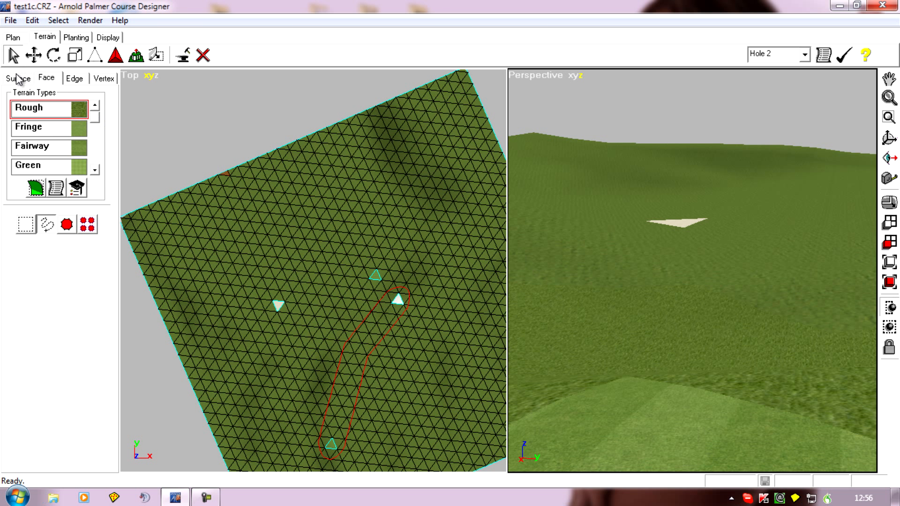
Step: Set the Hole 2 path to par 3 and check the advanced shape options without changing them
click(13, 37)
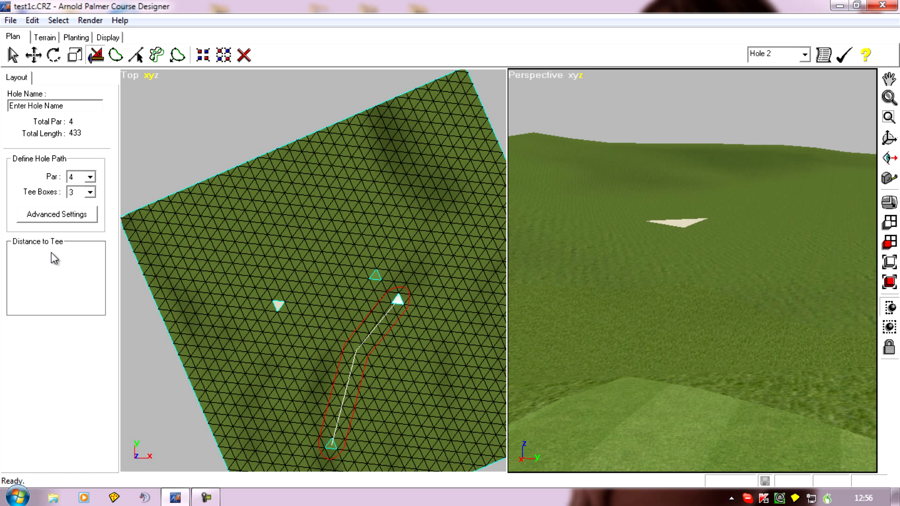
click(91, 177)
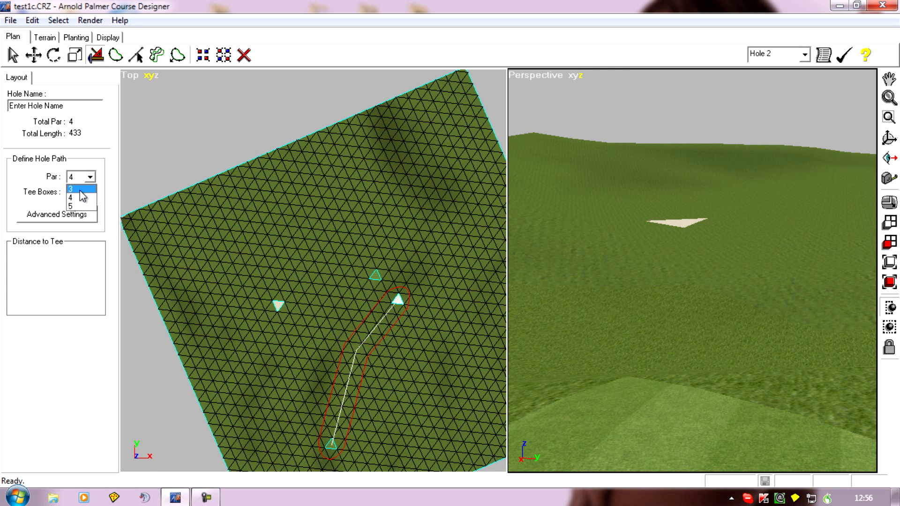
click(81, 190)
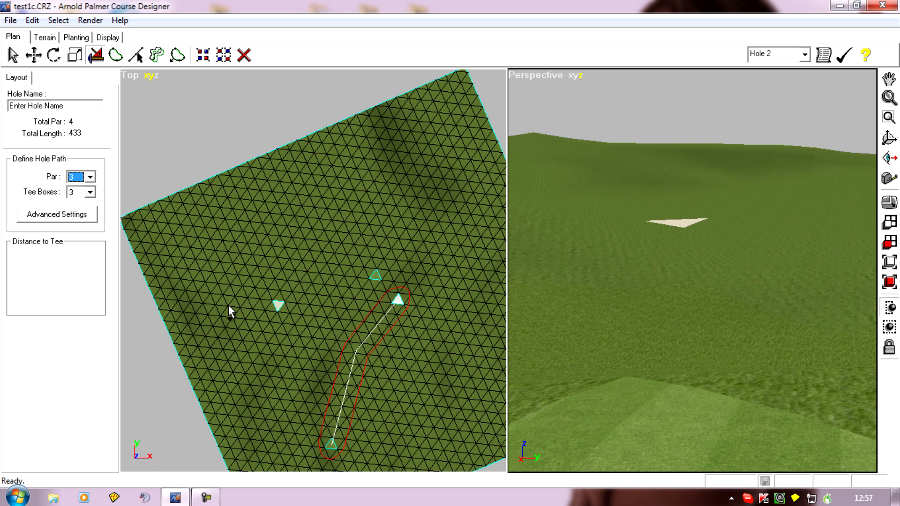
click(73, 214)
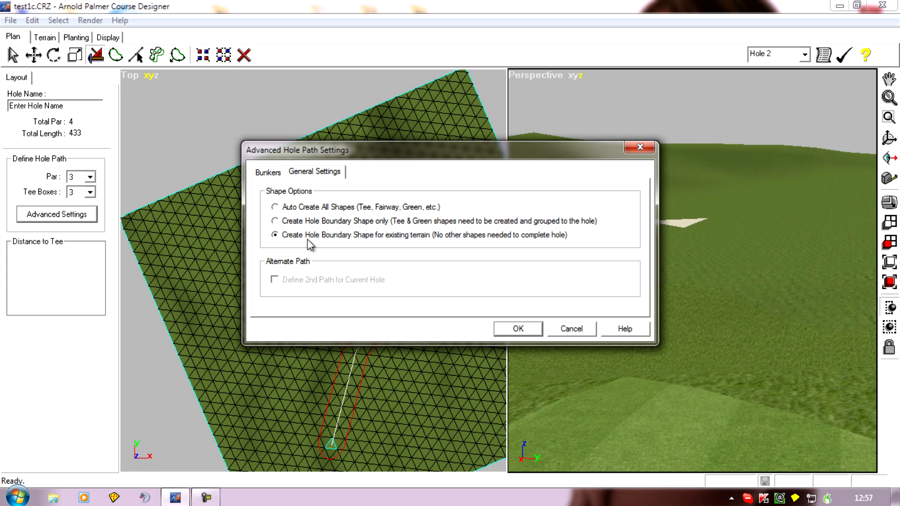
click(584, 330)
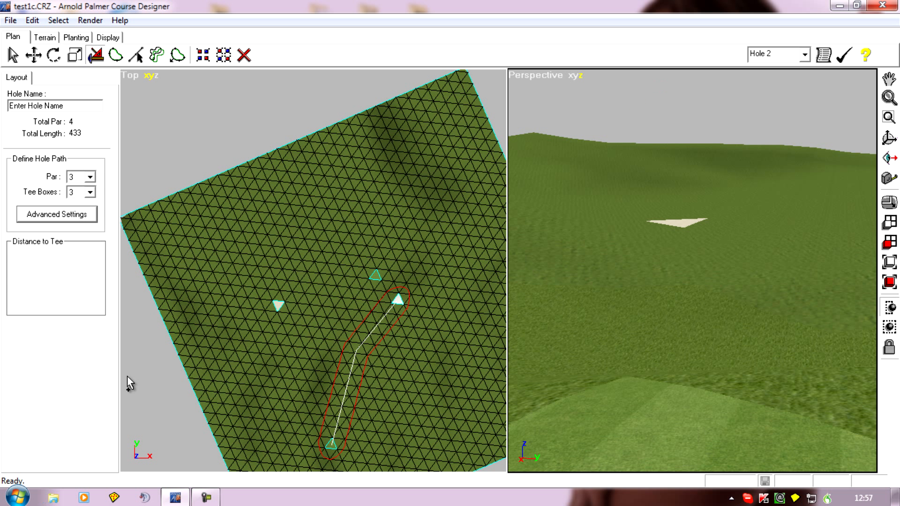
Step: Define the Hole 2 path with its tee centre on the Fairway face and its green centre on the Sand face
click(375, 276)
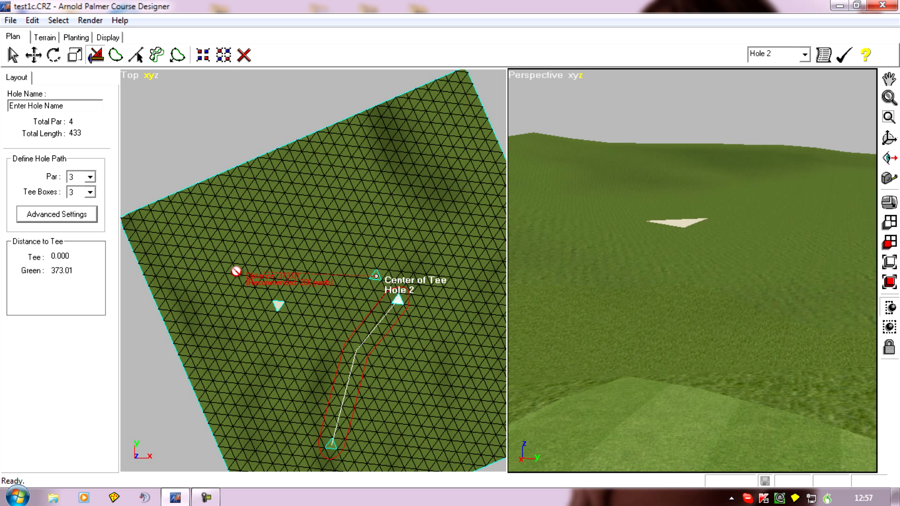
click(327, 279)
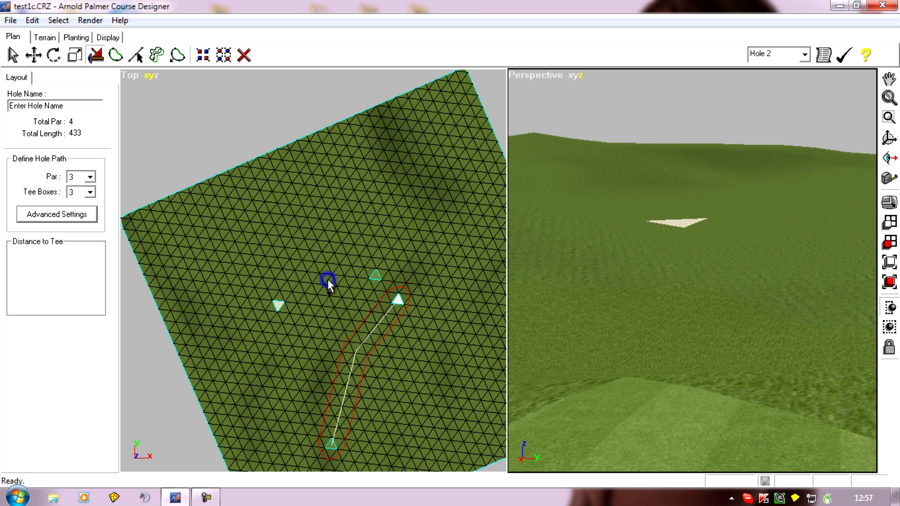
click(375, 276)
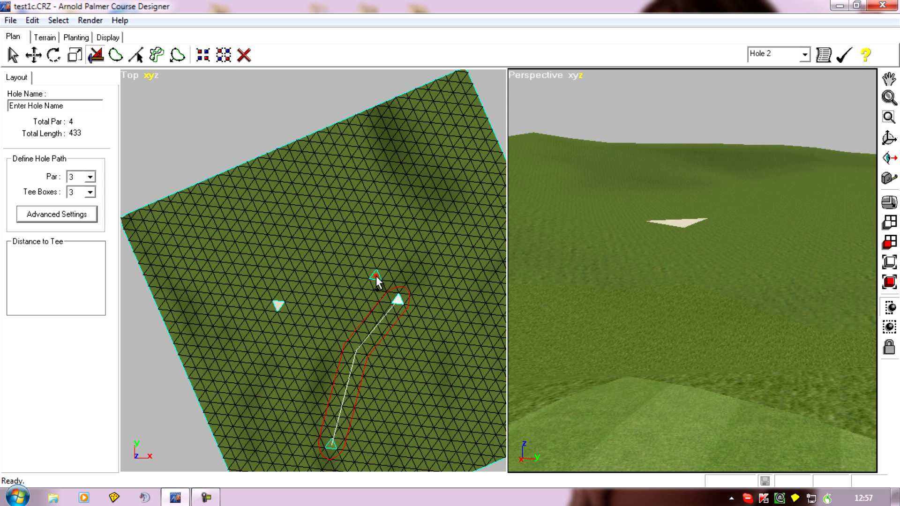
click(279, 305)
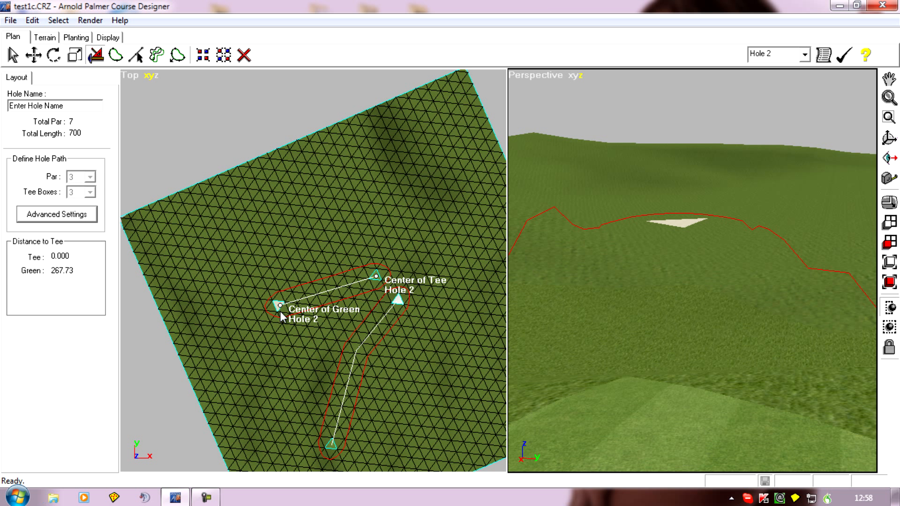
mouse_move(590, 328)
right_down()
mouse_move(599, 322)
mouse_move(595, 345)
right_up()
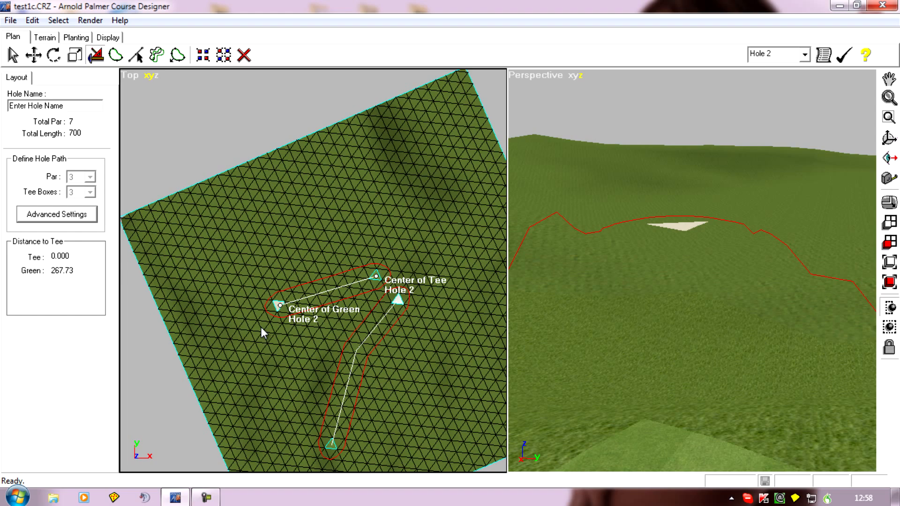
Step: Adjust the Hole 2 boundary shape by pulling its tee-end point inward, closer to the tee face
right_drag(296, 348, 322, 334)
scroll(322, 334, up, 4)
right_drag(297, 373, 325, 365)
scroll(334, 344, up, 3)
right_drag(341, 291, 189, 347)
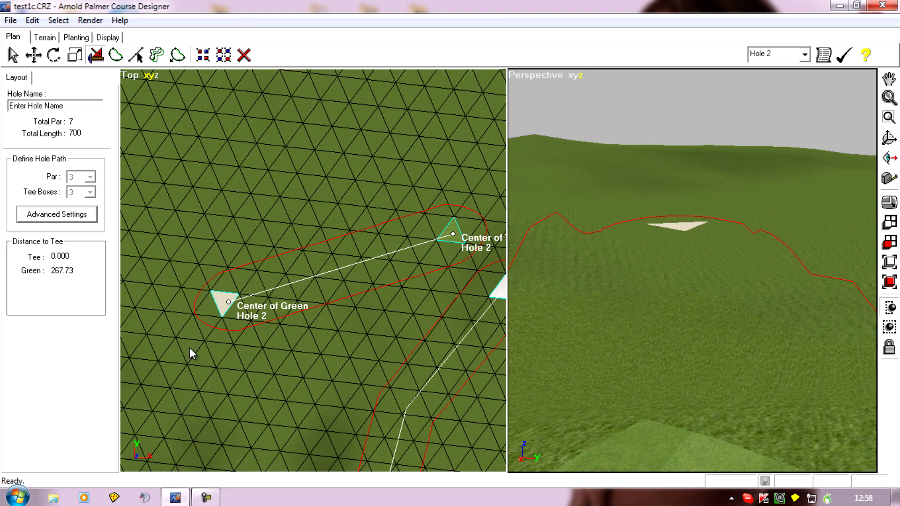
click(136, 55)
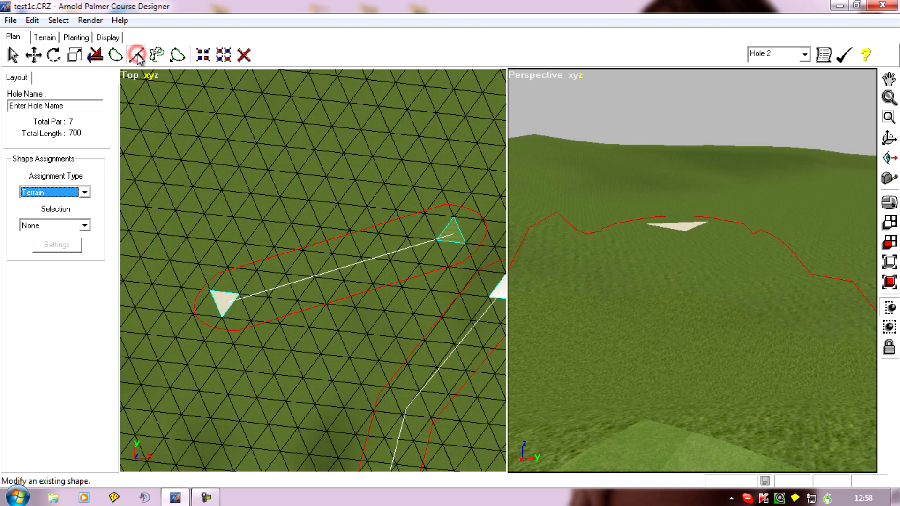
click(319, 240)
scroll(234, 280, up, 2)
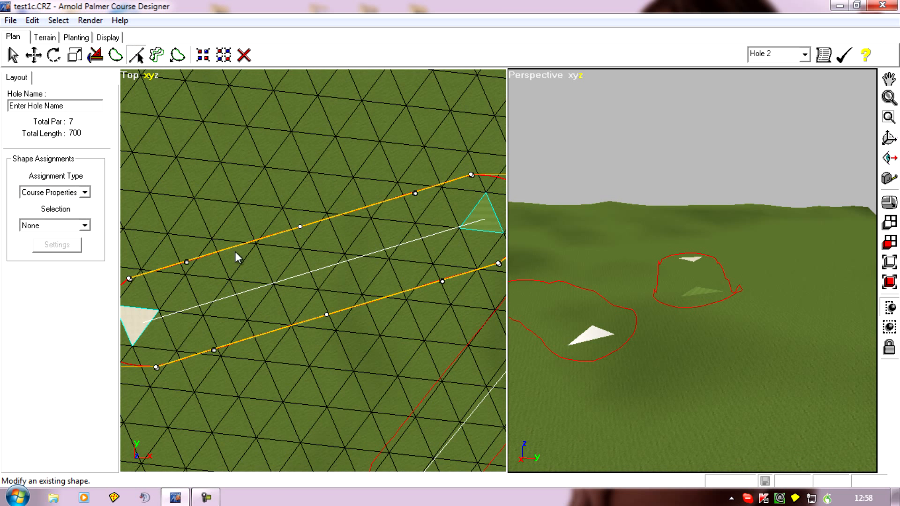
middle_drag(336, 283, 229, 315)
scroll(228, 313, down, 2)
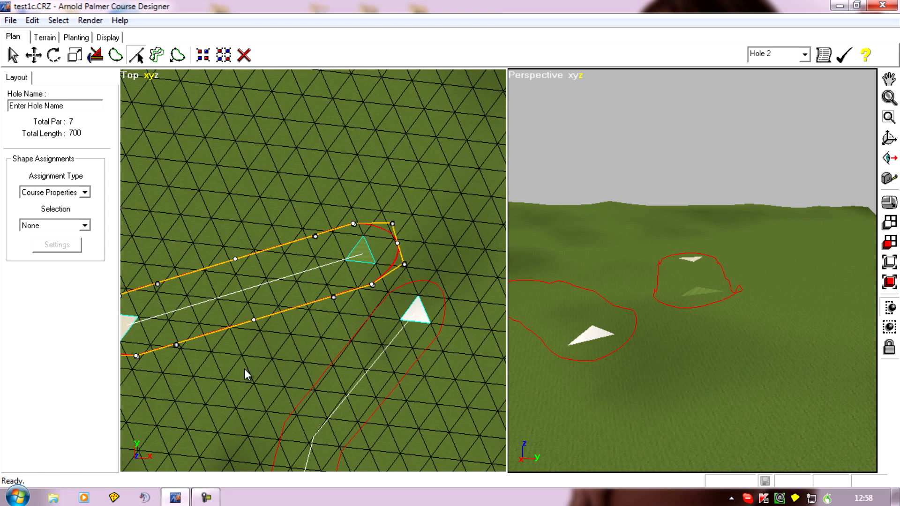
middle_drag(306, 361, 311, 359)
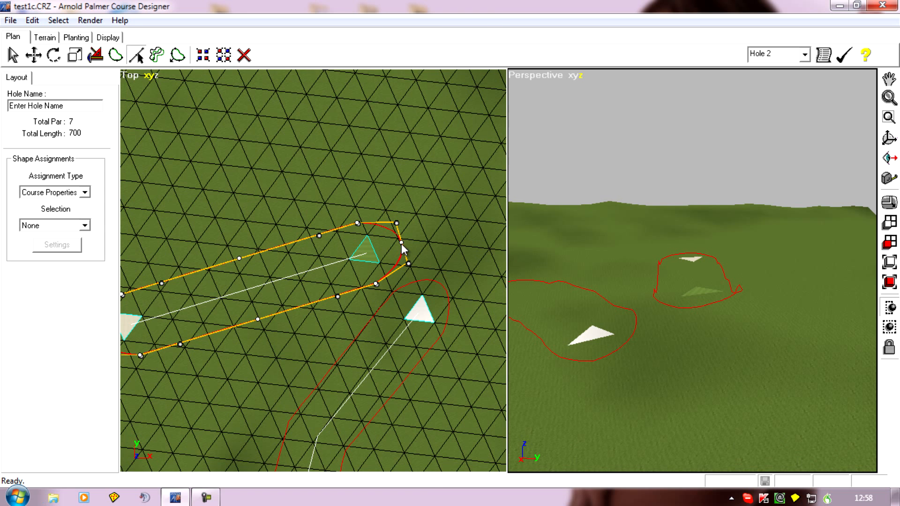
drag(401, 240, 388, 248)
Step: Move the midpoint of the Hole 2 boundary's long side away from Hole 1 slightly outward and its green-end point slightly inward
mouse_move(239, 258)
mouse_down()
mouse_move(246, 277)
mouse_move(232, 241)
mouse_move(238, 267)
mouse_move(228, 247)
mouse_move(235, 251)
mouse_up()
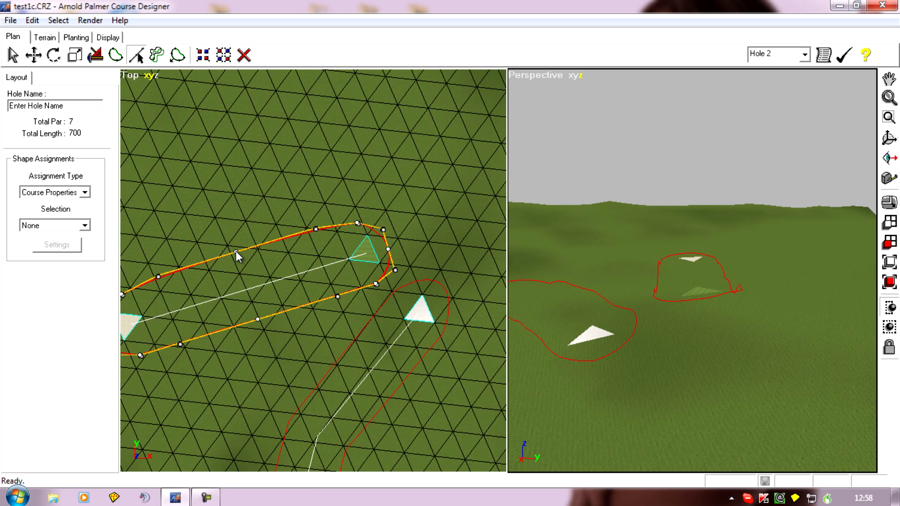
middle_drag(204, 297, 357, 268)
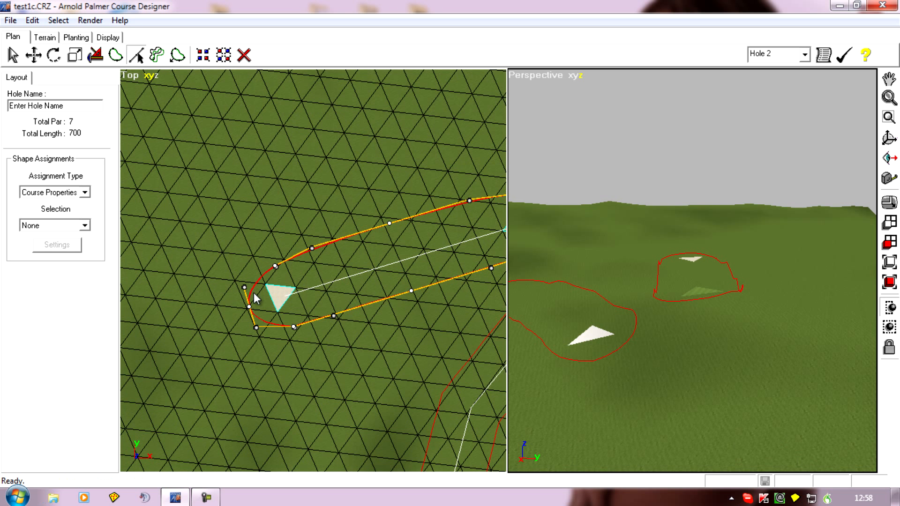
drag(249, 307, 253, 304)
Step: Examine the adjusted Hole 2 boundary around the tee, along its sides and around the green, and deselect the shape
scroll(387, 329, down, 3)
middle_drag(387, 329, 282, 389)
scroll(323, 336, up, 4)
scroll(395, 334, up, 3)
middle_drag(389, 336, 335, 296)
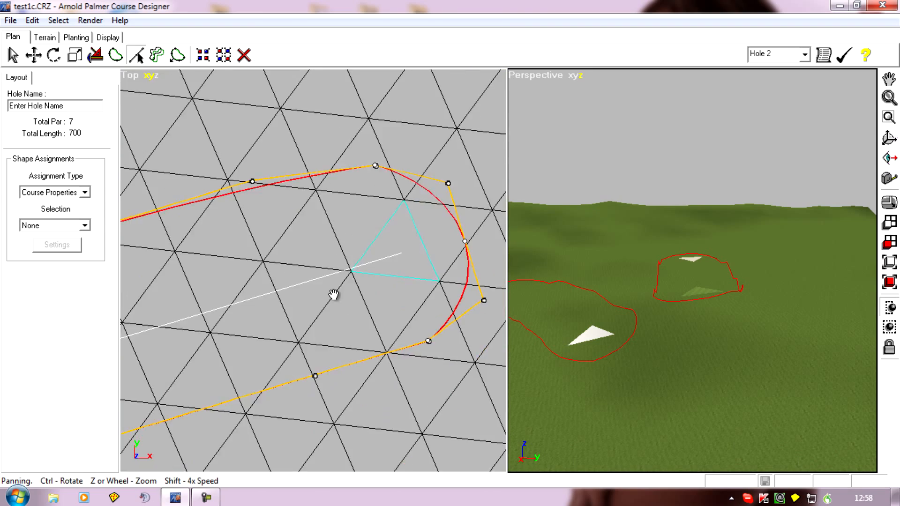
scroll(297, 312, down, 3)
right_drag(209, 393, 357, 340)
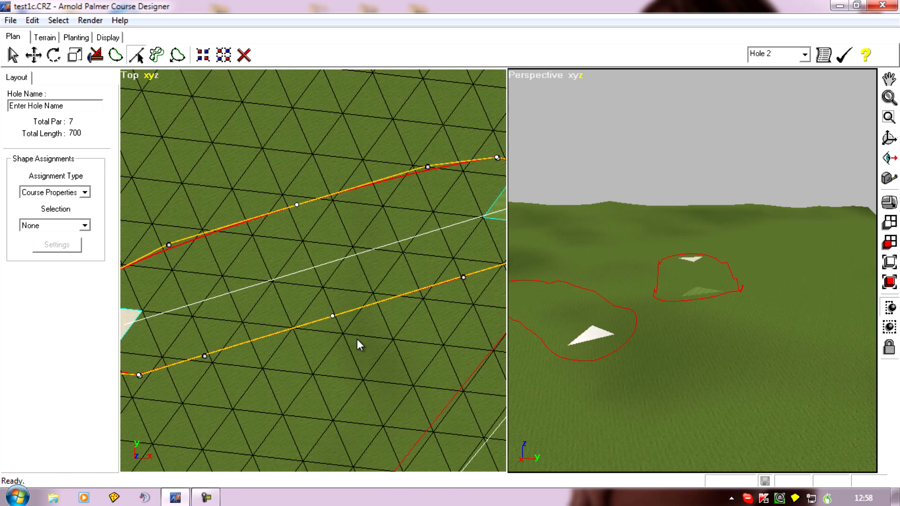
click(288, 274)
scroll(215, 319, down, 2)
right_drag(243, 338, 315, 314)
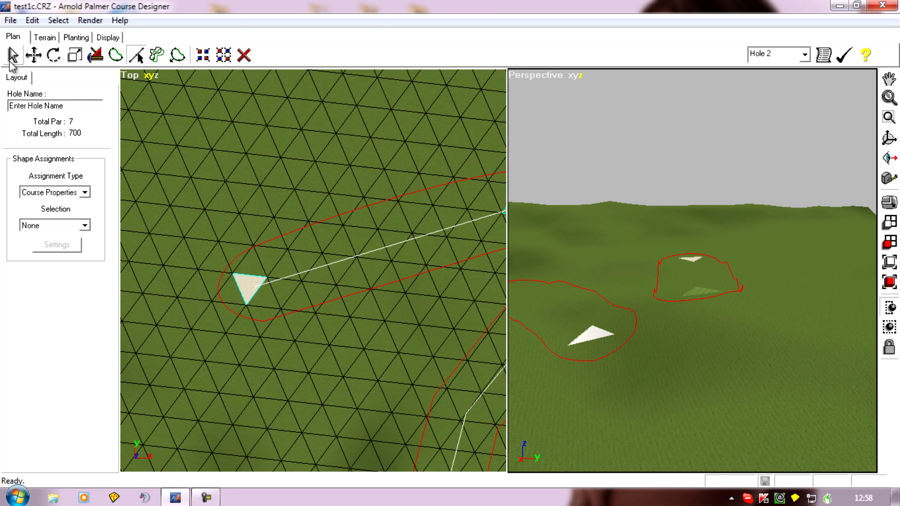
Step: Select the Hole 1 boundary shape in plan to make Hole 1 the current hole
click(12, 55)
right_drag(399, 341, 319, 379)
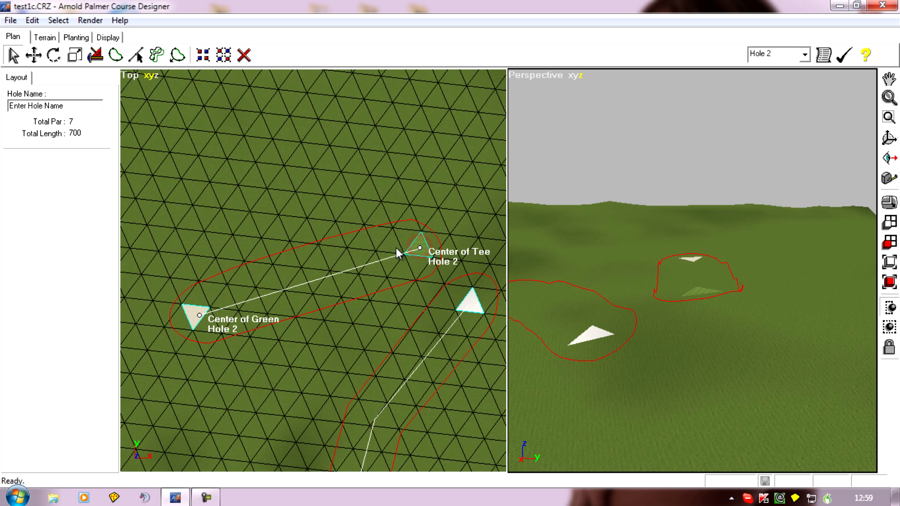
right_drag(201, 250, 209, 208)
right_drag(250, 377, 250, 159)
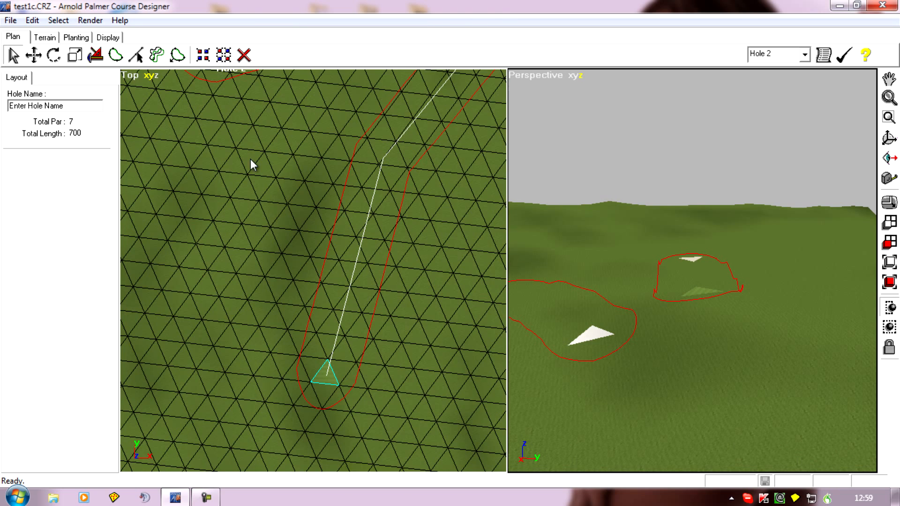
click(325, 260)
right_drag(403, 295, 440, 263)
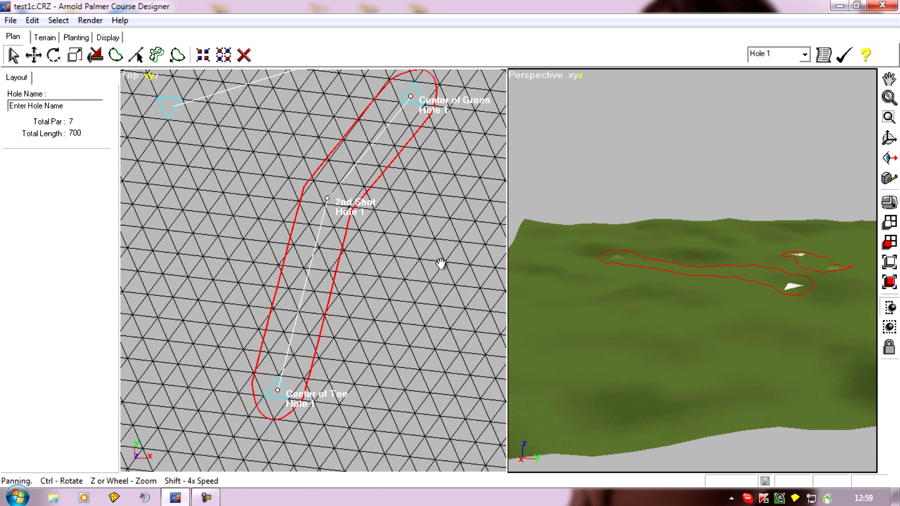
Step: Try to move Hole 1's 2nd Shot point slightly away from its current spot using the Move tool
click(35, 56)
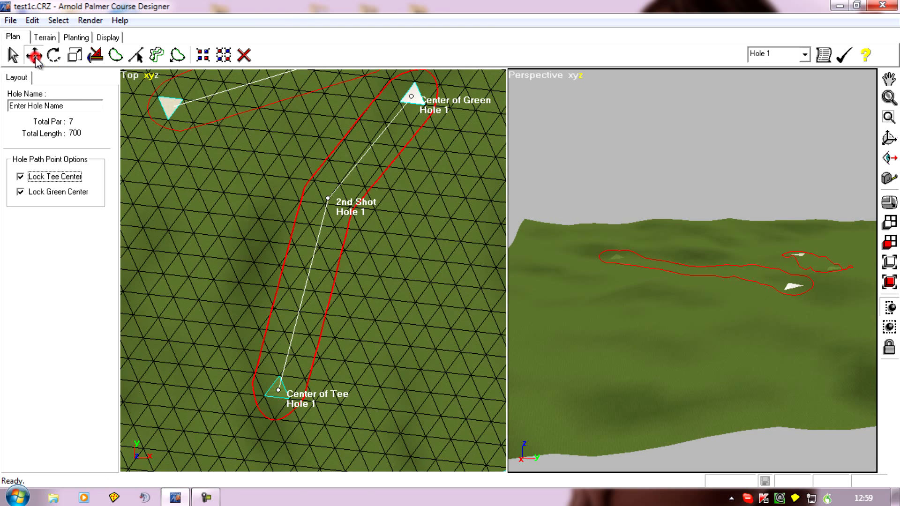
right_drag(244, 267, 263, 229)
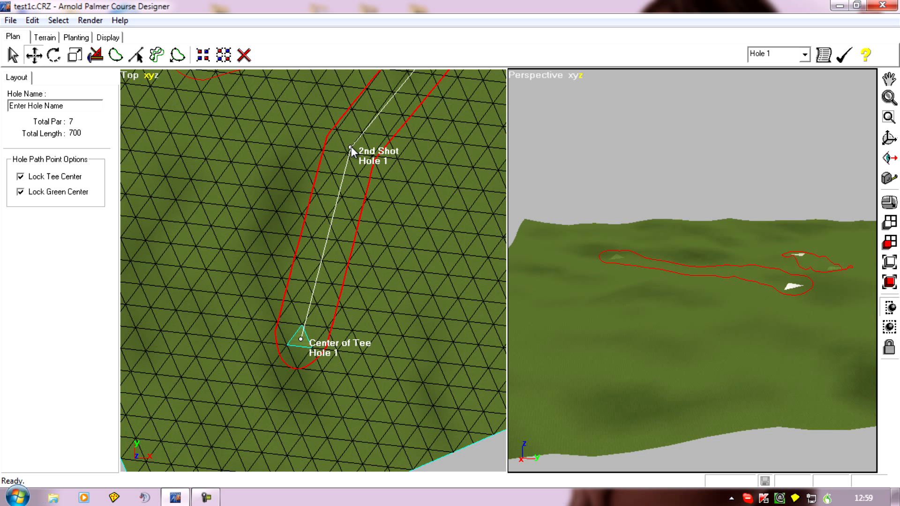
drag(350, 147, 356, 148)
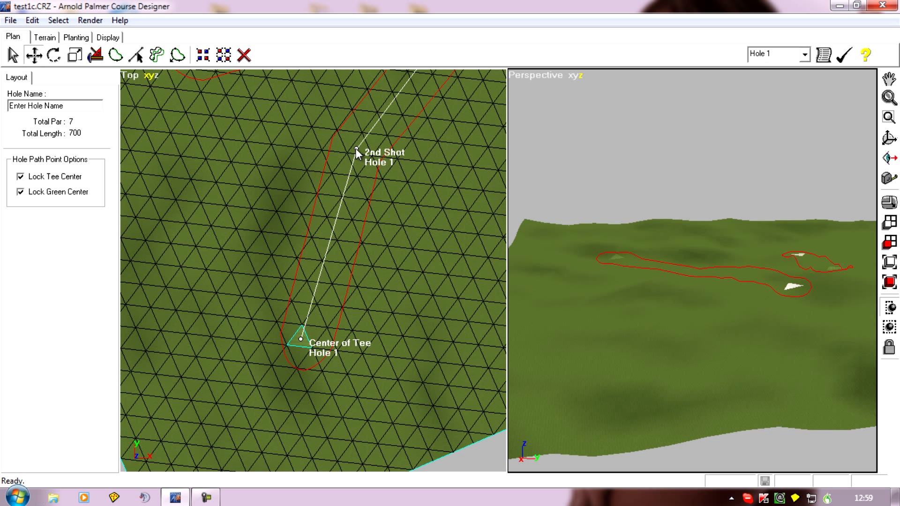
Step: Undo the last move of the Hole 1 boundary shape
click(33, 21)
click(41, 35)
click(32, 21)
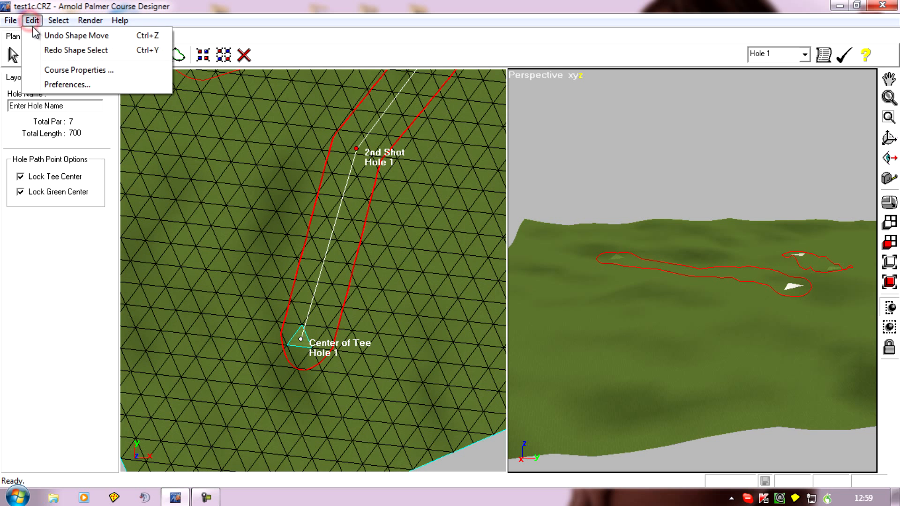
click(44, 35)
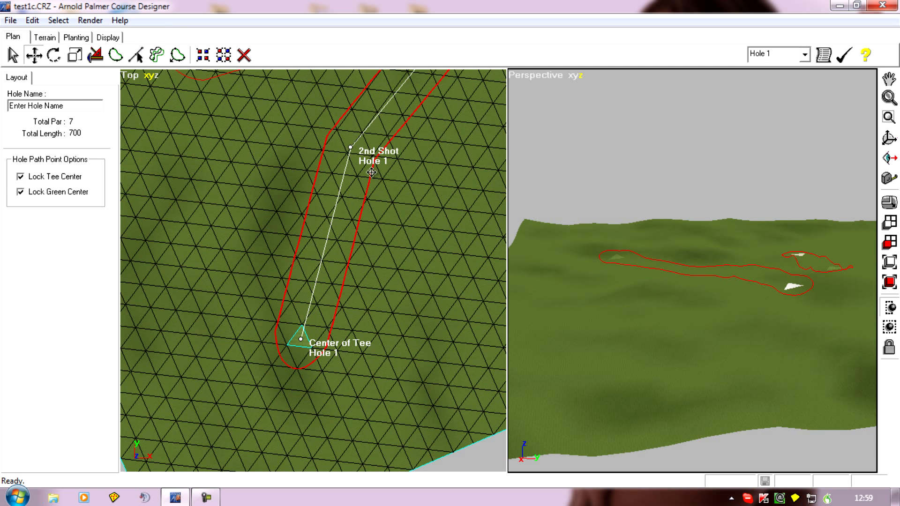
Step: Move Hole 1's 2nd Shot path point down toward the tee and back up, leaving it slightly beyond its original spot
right_drag(271, 139, 328, 199)
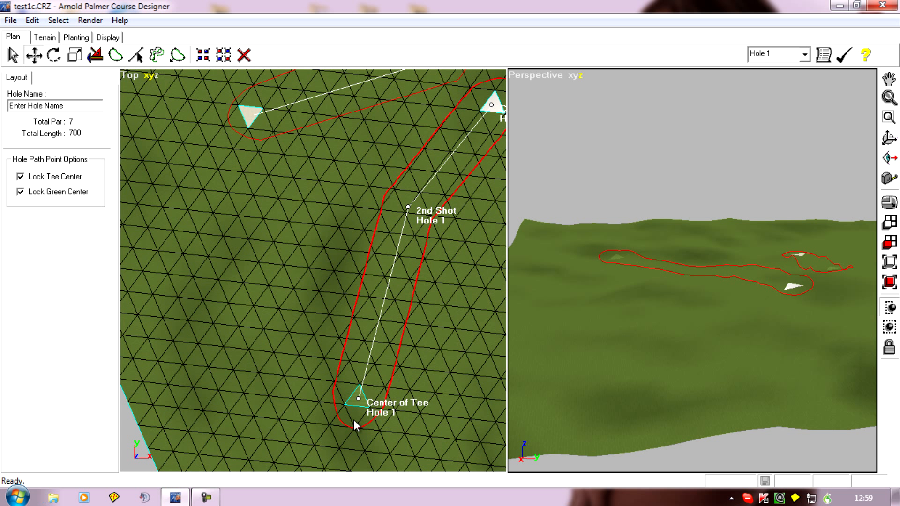
click(432, 152)
drag(407, 207, 389, 284)
drag(378, 315, 410, 204)
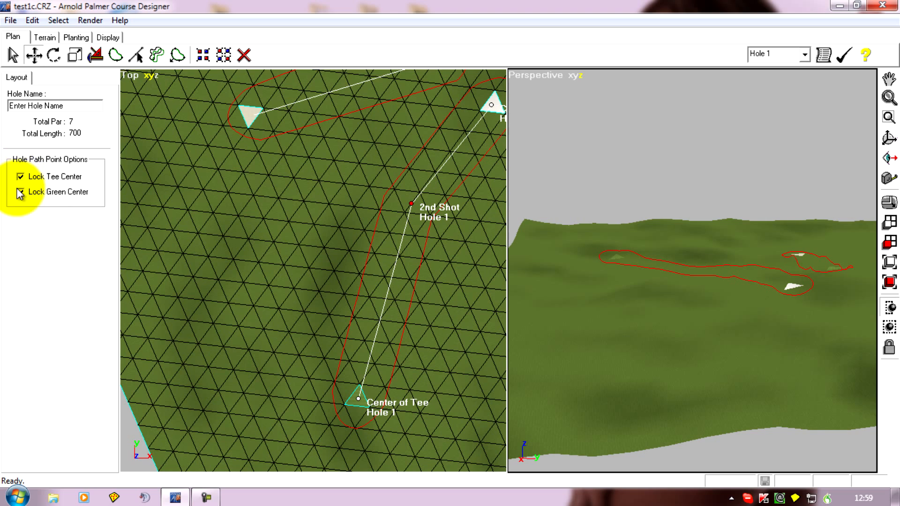
Step: Select Hole 1's Center of Green point and examine its placement on the marked green face and the layout of both holes
right_drag(314, 251, 209, 353)
scroll(288, 305, up, 4)
right_drag(276, 228, 251, 287)
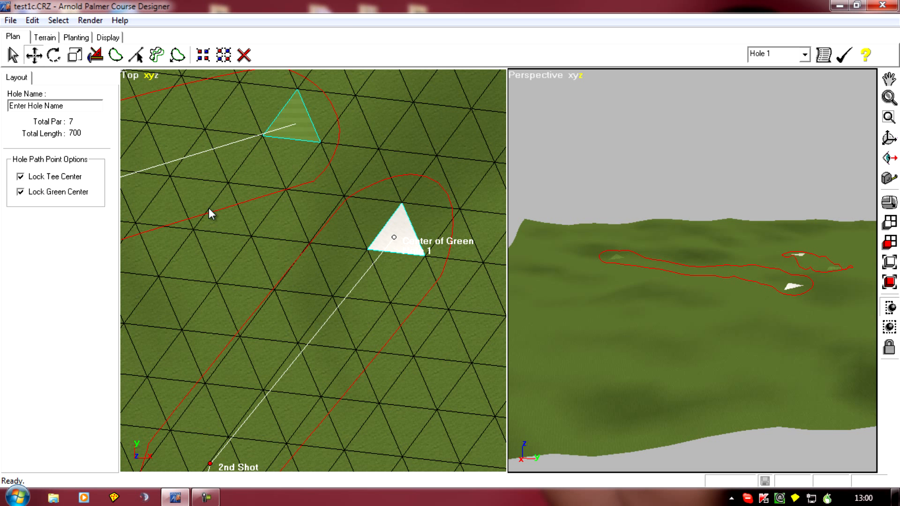
click(394, 238)
scroll(301, 298, down, 4)
right_drag(222, 333, 298, 257)
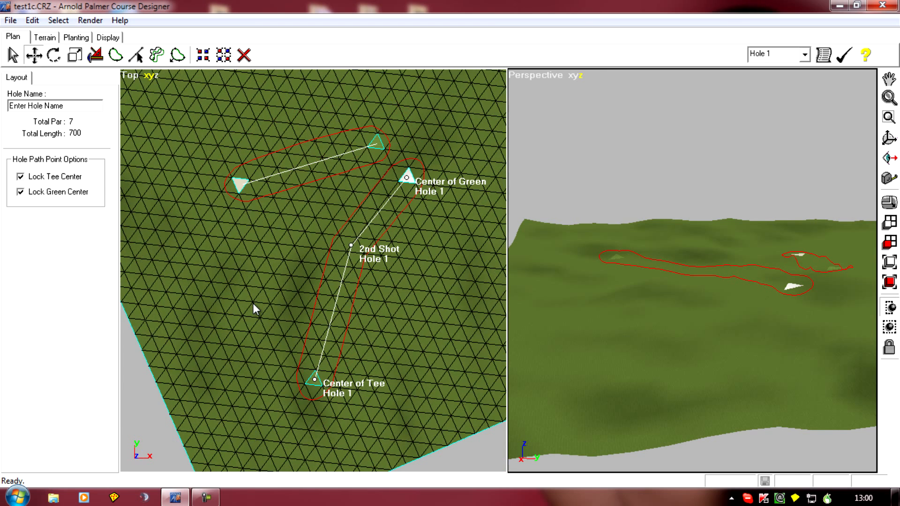
right_drag(246, 316, 247, 288)
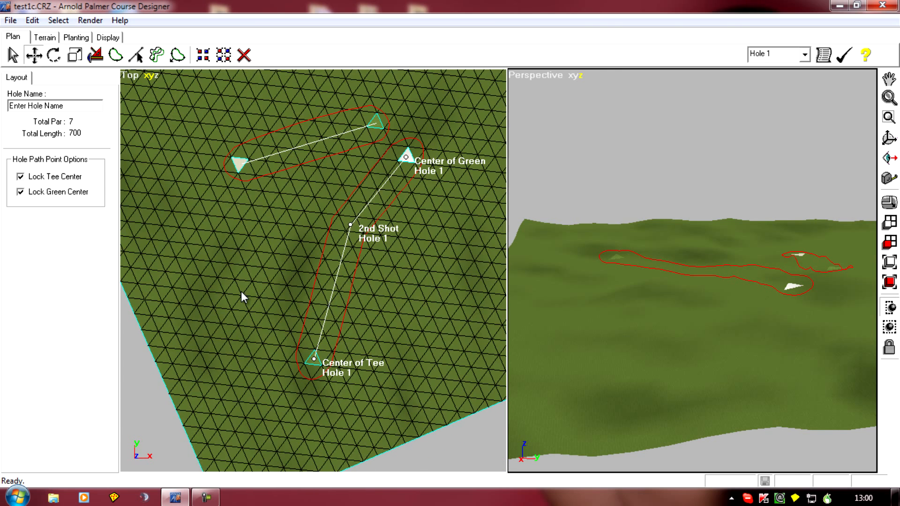